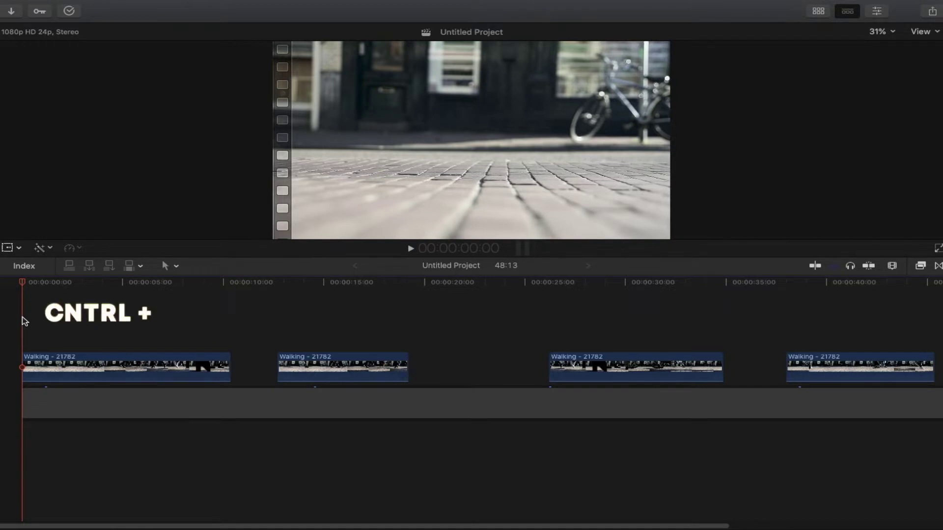
- Add a Basic Title over the start of the first Walking - 21782 clip
{"action": "key", "text": "ctrl+t"}
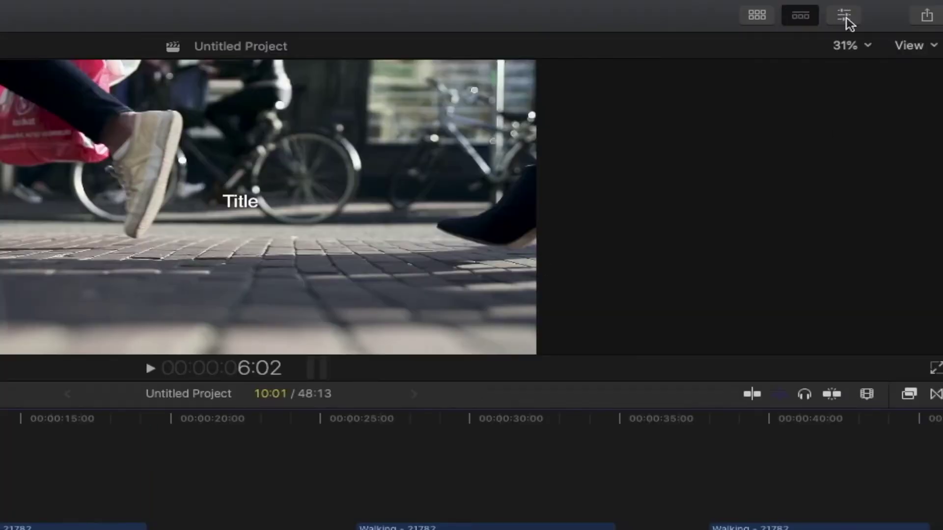
- Change the title text to MASKING, set in Mont Heavy at size 160
{"action": "left_click", "coordinate": [846, 16]}
{"action": "left_click_drag", "start_coordinate": [613, 126], "coordinate": [552, 134]}
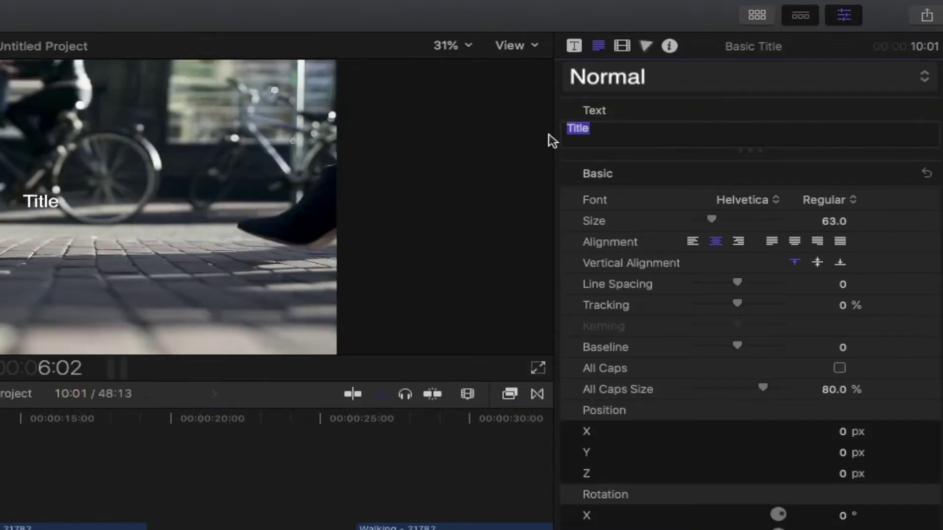
{"action": "type", "text": "MASKING"}
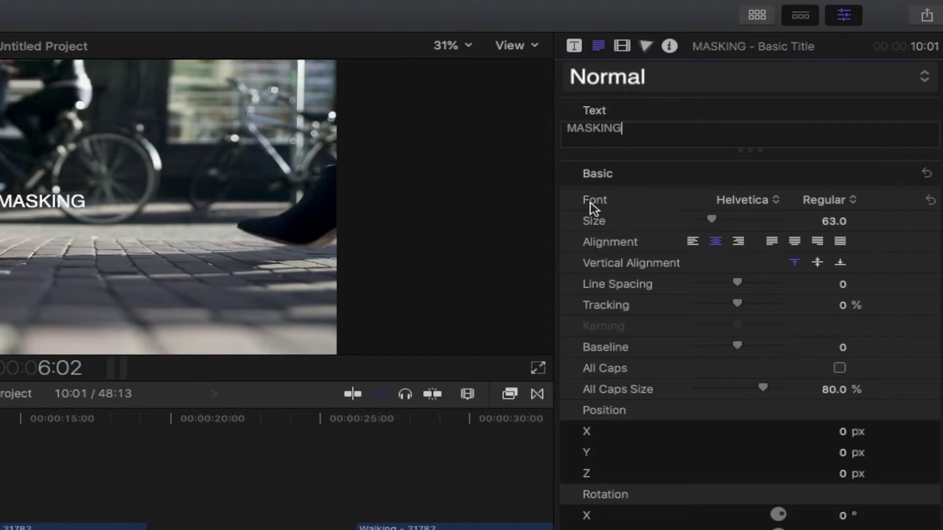
{"action": "left_click", "coordinate": [740, 204]}
{"action": "left_click", "coordinate": [682, 204]}
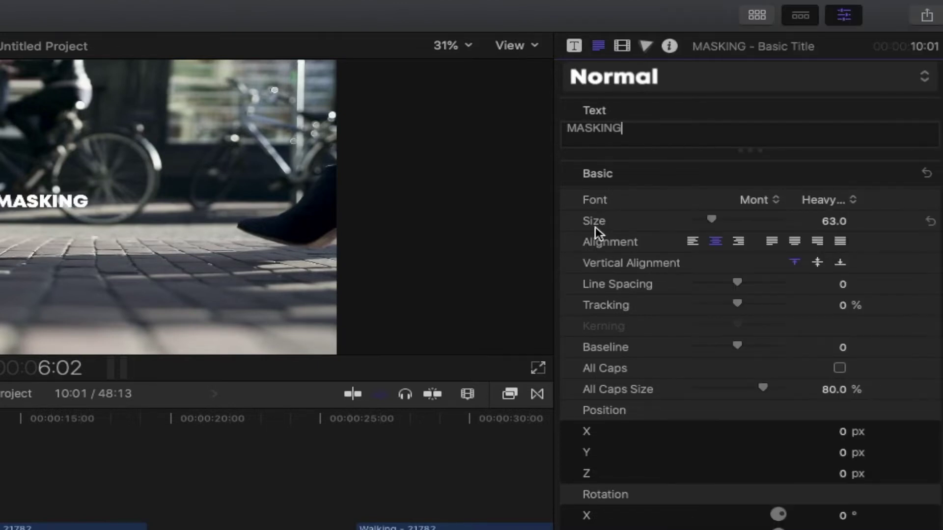
{"action": "left_click", "coordinate": [828, 221]}
{"action": "type", "text": "1"}
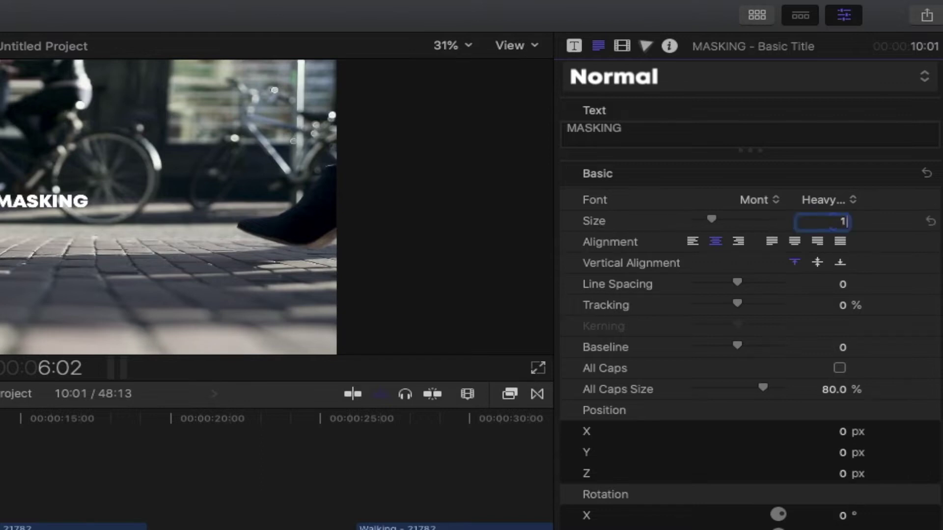
{"action": "key", "text": "Return"}
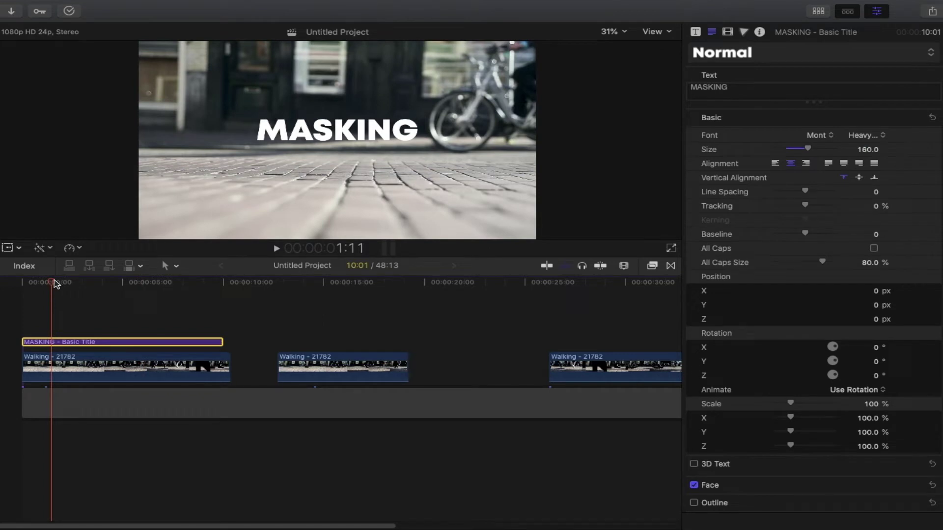
- Move the MASKING title to X -300.78, Y 44.66 and extend its clip to 10:10
{"action": "left_click", "coordinate": [54, 282]}
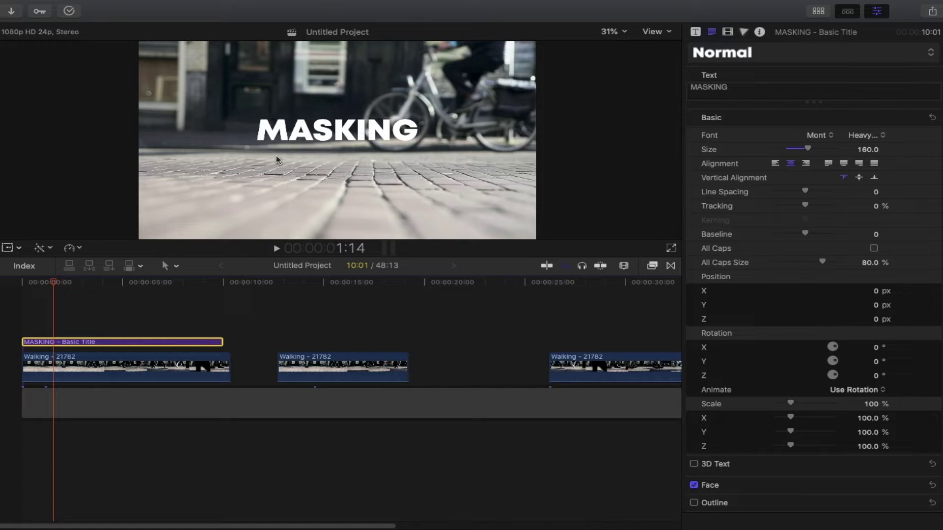
{"action": "left_click_drag", "start_coordinate": [339, 135], "coordinate": [276, 129]}
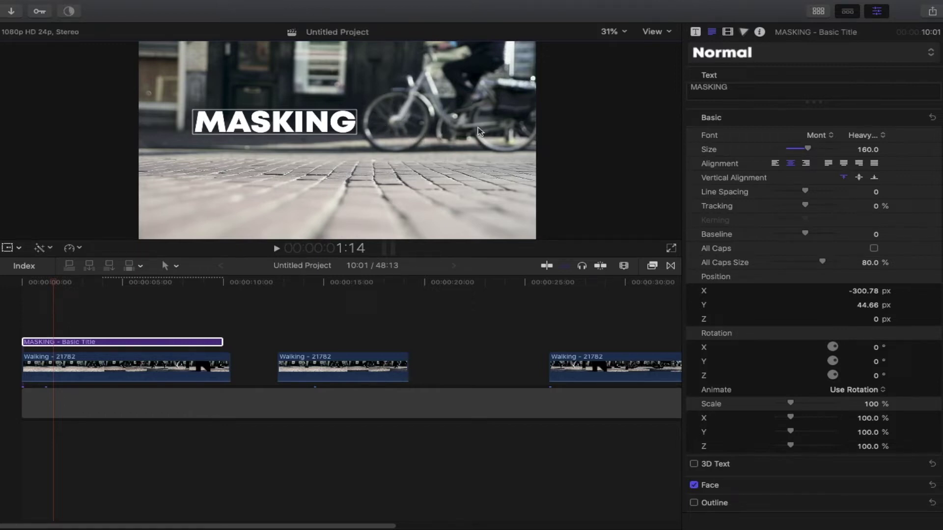
{"action": "left_click_drag", "start_coordinate": [223, 341], "coordinate": [230, 342]}
{"action": "left_click", "coordinate": [103, 343]}
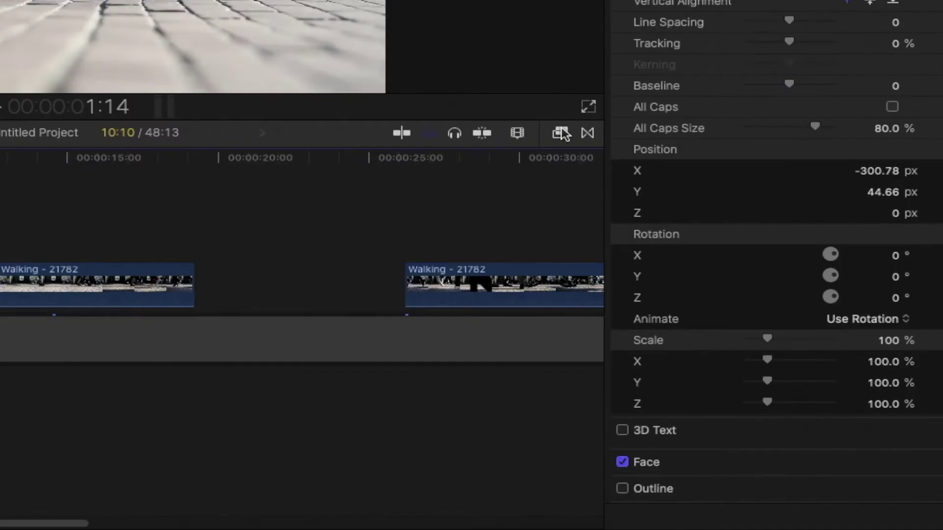
{"action": "left_click", "coordinate": [561, 133]}
- Apply Draw Mask to the MASKING title and zoom the viewer to 75%
{"action": "left_click", "coordinate": [462, 515]}
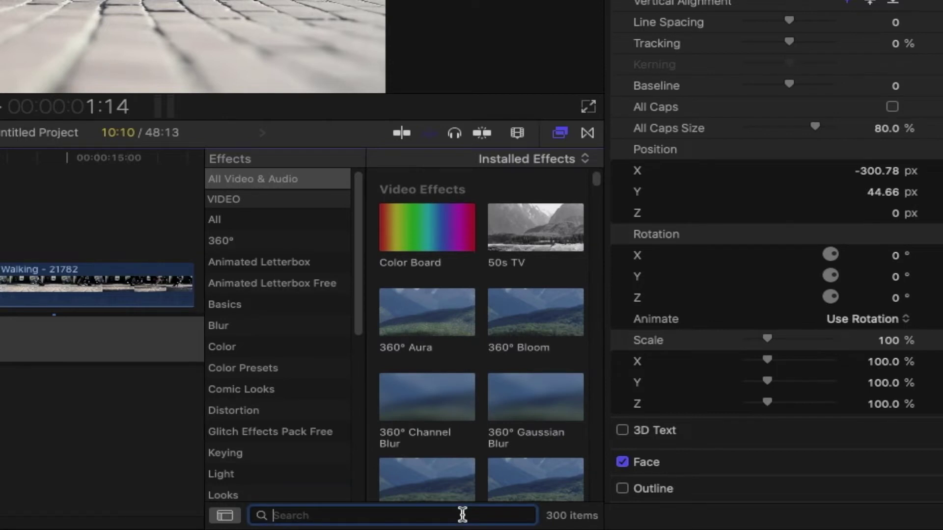
{"action": "type", "text": "DRA"}
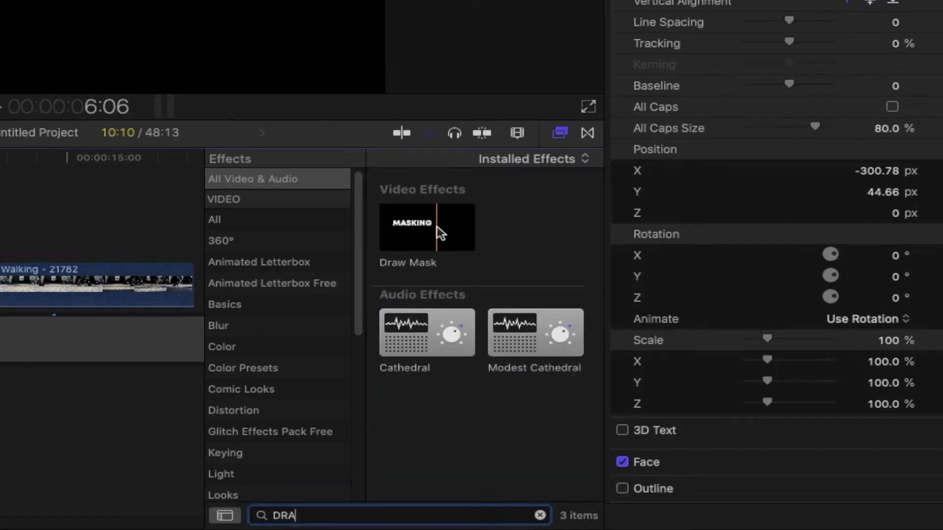
{"action": "mouse_move", "coordinate": [440, 226]}
{"action": "left_mouse_down"}
{"action": "mouse_move", "coordinate": [175, 221]}
{"action": "mouse_move", "coordinate": [117, 341]}
{"action": "left_mouse_up"}
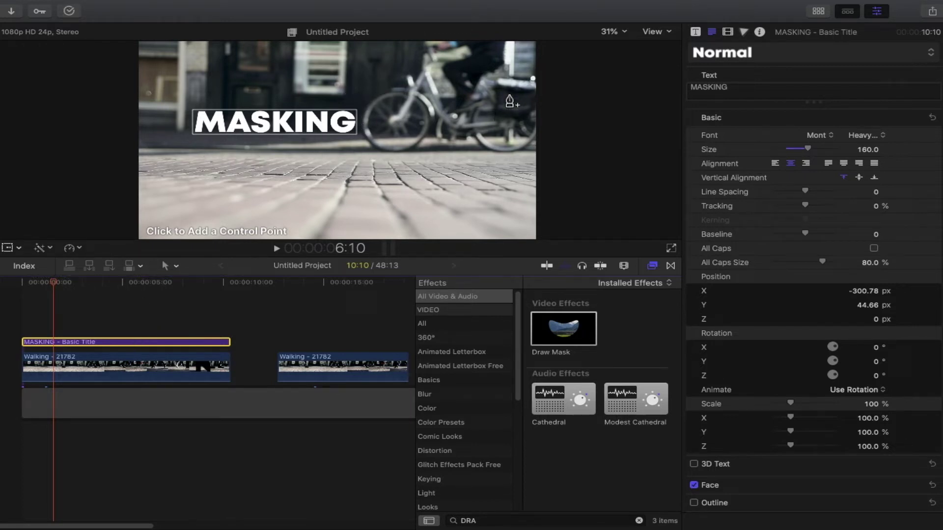
{"action": "left_click", "coordinate": [609, 32]}
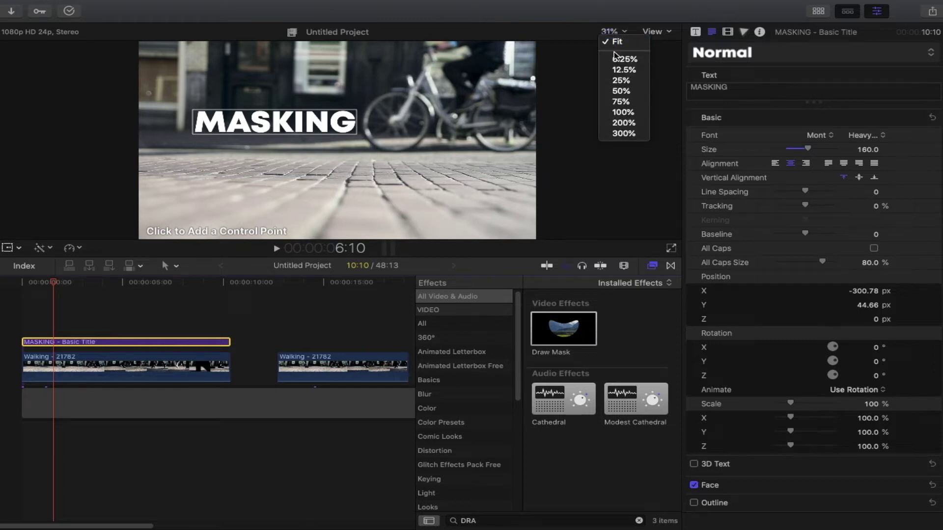
{"action": "left_click", "coordinate": [621, 102]}
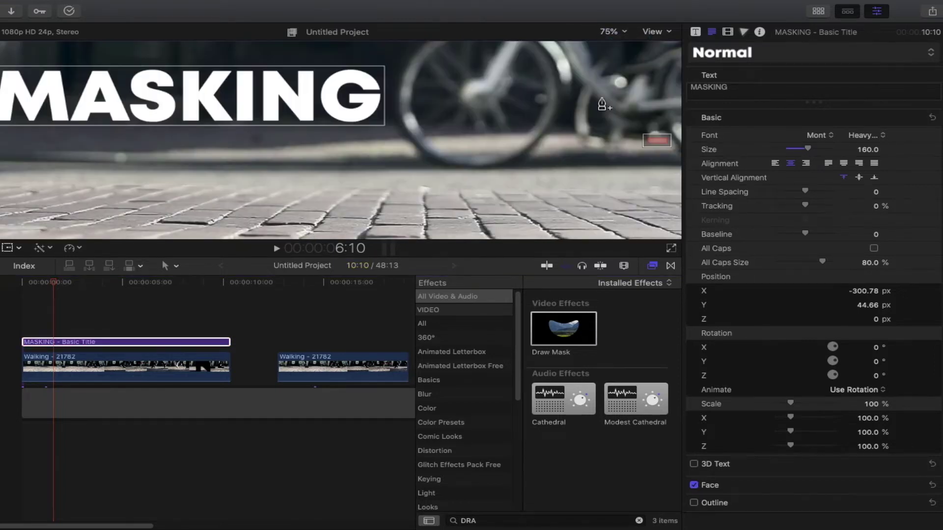
{"action": "left_click_drag", "start_coordinate": [661, 146], "coordinate": [656, 142]}
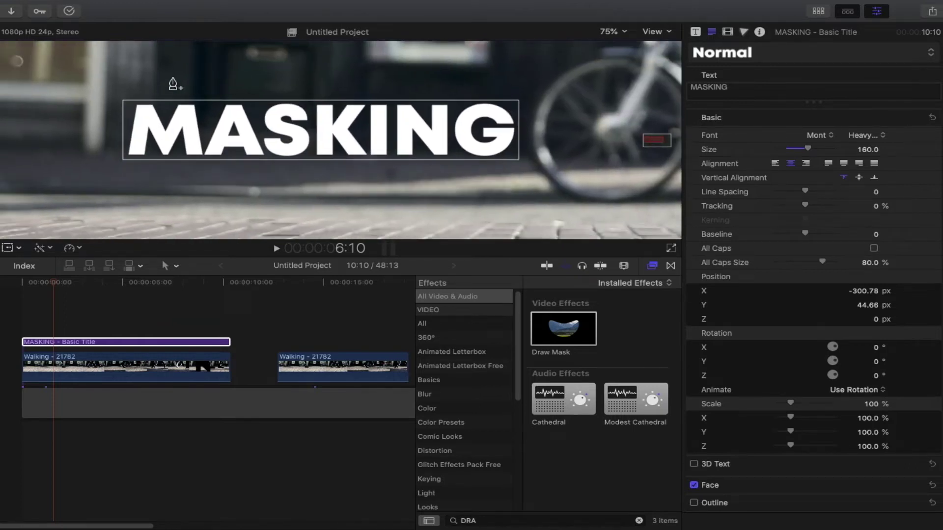
- Draw a closed mask around the whole word MASKING with a curved right edge
{"action": "left_click", "coordinate": [539, 83]}
{"action": "left_click", "coordinate": [526, 104]}
{"action": "left_click", "coordinate": [525, 129]}
{"action": "left_click", "coordinate": [528, 153]}
{"action": "left_click", "coordinate": [539, 168]}
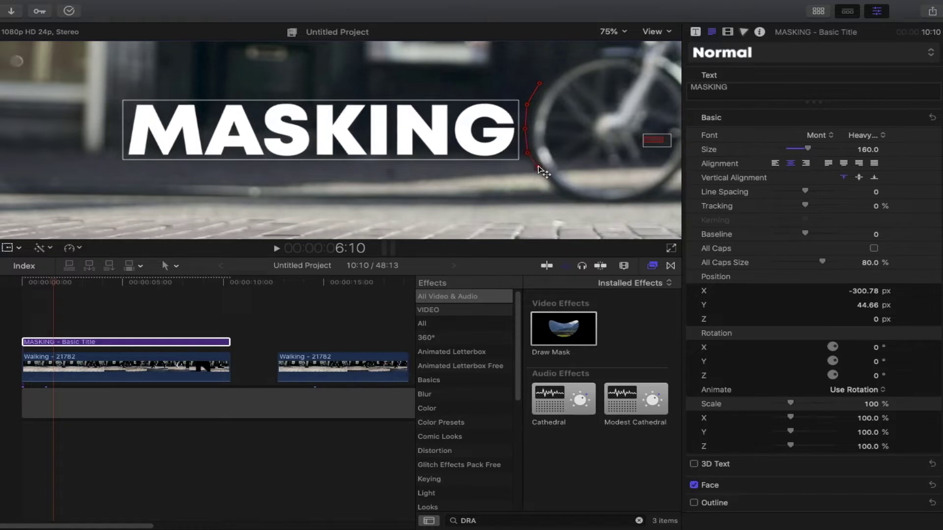
{"action": "left_click", "coordinate": [53, 169]}
{"action": "left_click", "coordinate": [54, 84]}
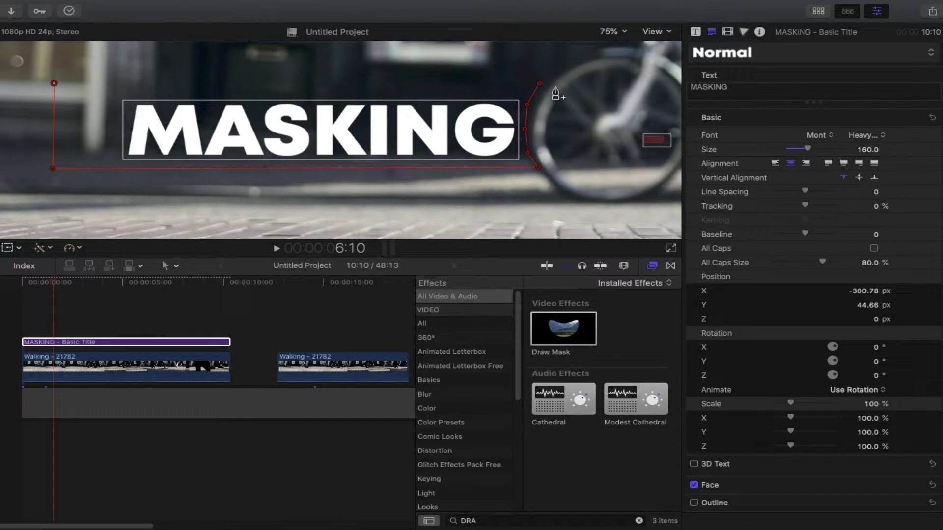
{"action": "left_click", "coordinate": [539, 84]}
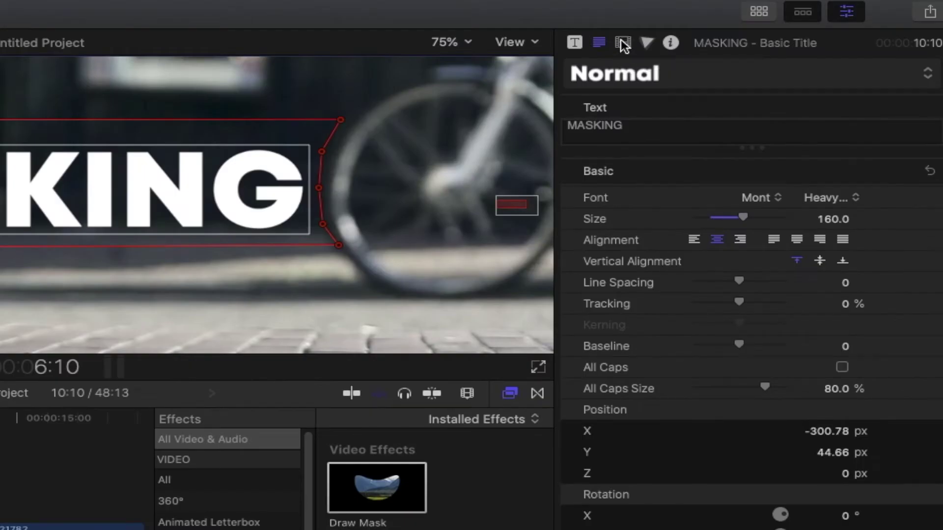
- Add keyframes to the Draw Mask transforms and control points at 1:14
{"action": "left_click", "coordinate": [624, 43]}
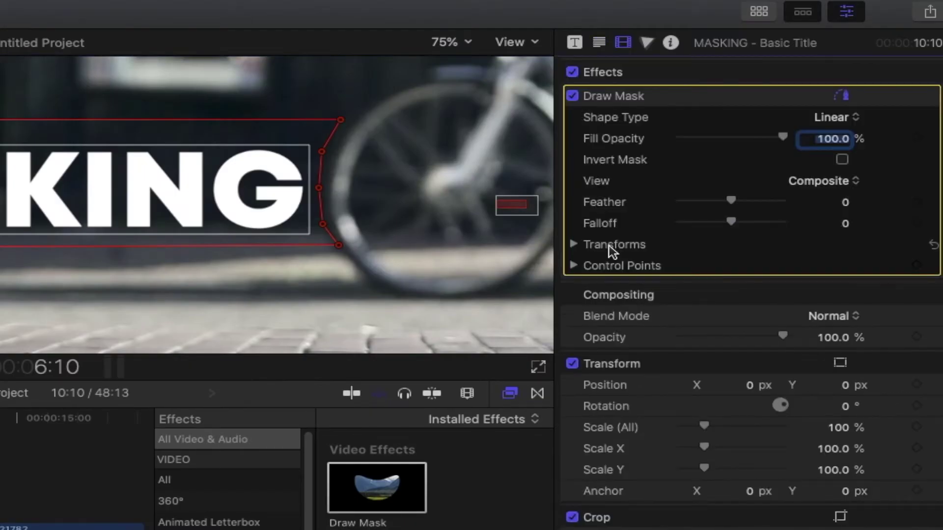
{"action": "right_click", "coordinate": [616, 248]}
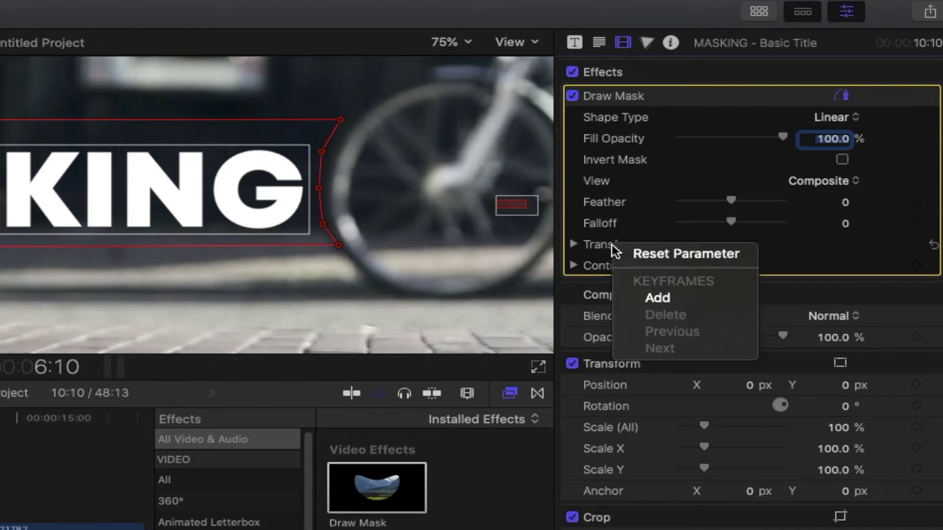
{"action": "left_click", "coordinate": [668, 297]}
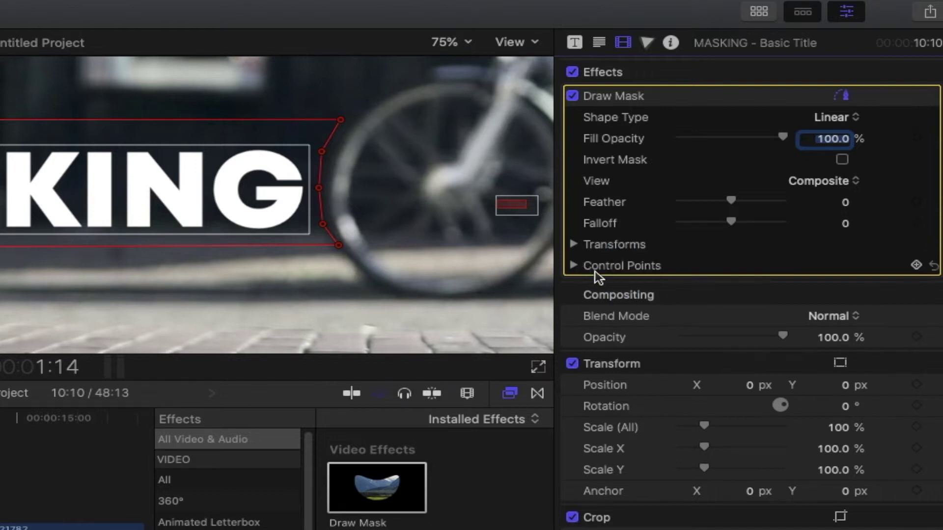
{"action": "right_click", "coordinate": [620, 267]}
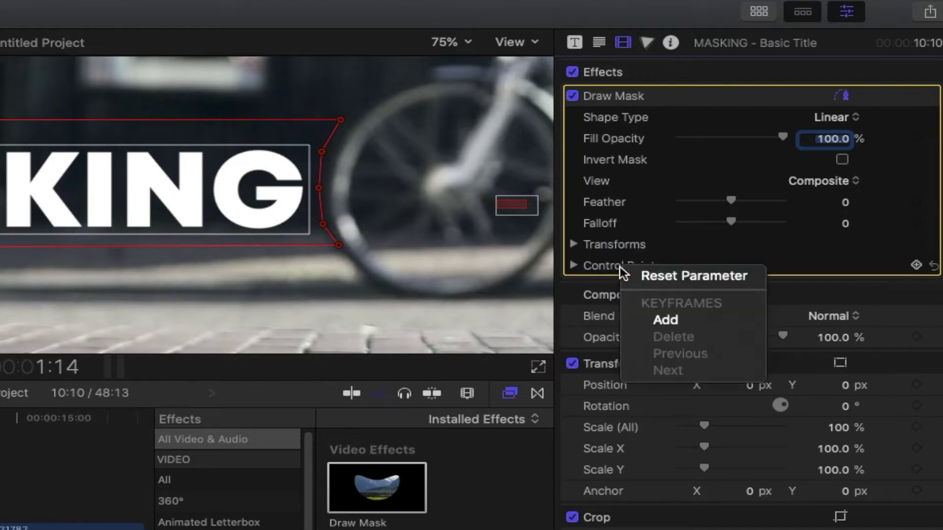
{"action": "left_click", "coordinate": [663, 317]}
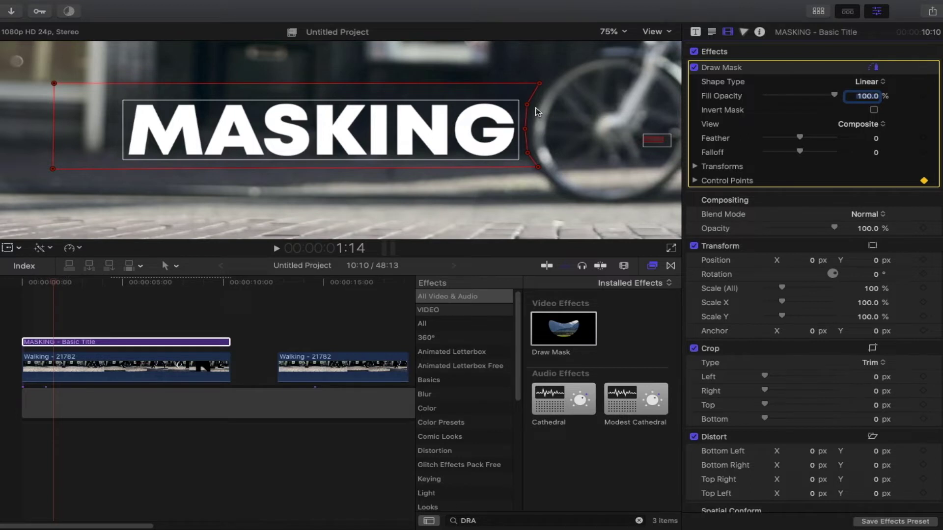
{"action": "left_click", "coordinate": [55, 286]}
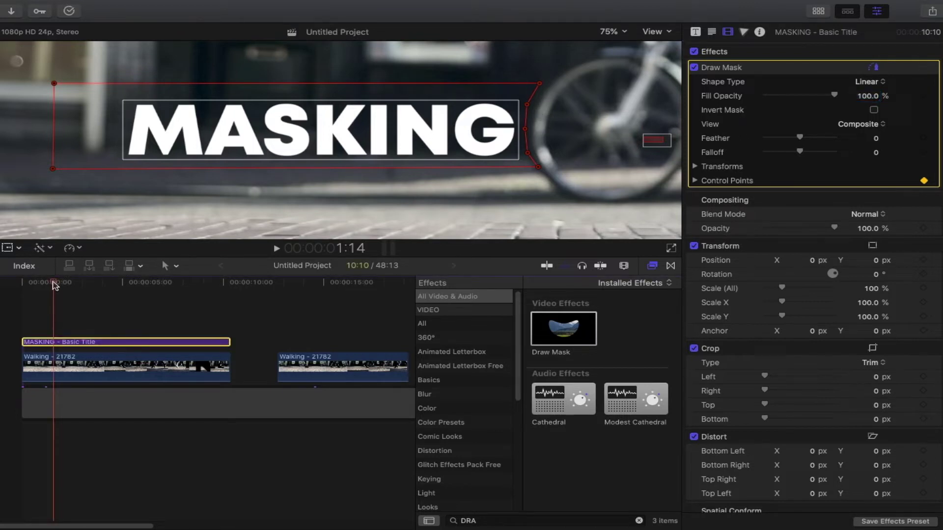
- Animate the mask sliding left over the letters across the next few frames
{"action": "key", "text": "Right"}
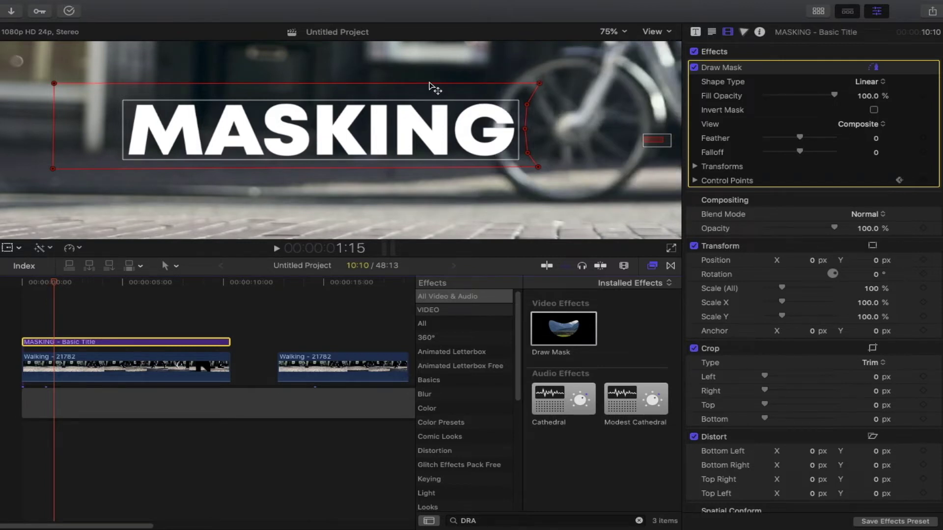
{"action": "left_click_drag", "start_coordinate": [261, 93], "coordinate": [72, 98]}
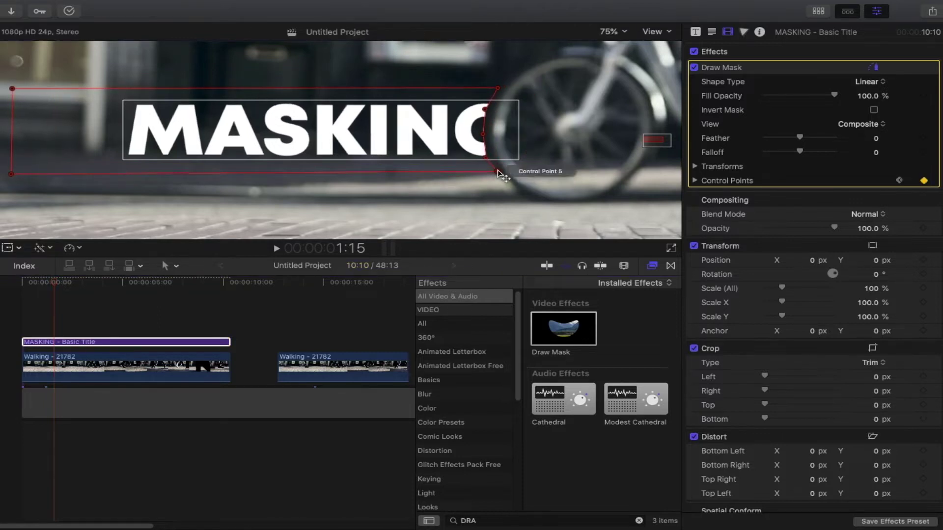
{"action": "key", "text": "Right"}
{"action": "key", "text": "Right"}
{"action": "key", "text": "Right"}
{"action": "key", "text": "Right"}
{"action": "key", "text": "Right"}
{"action": "key", "text": "Right"}
{"action": "key", "text": "Right"}
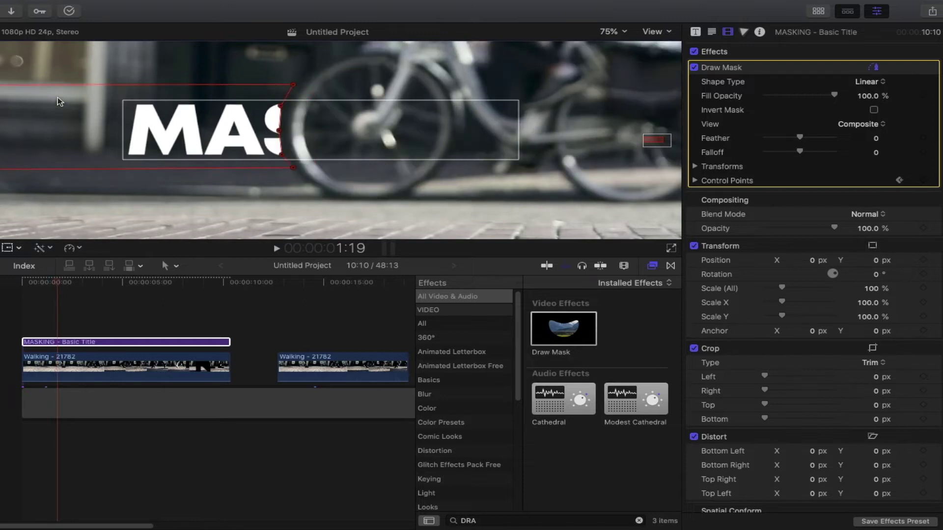
{"action": "left_click_drag", "start_coordinate": [15, 95], "coordinate": [1, 97]}
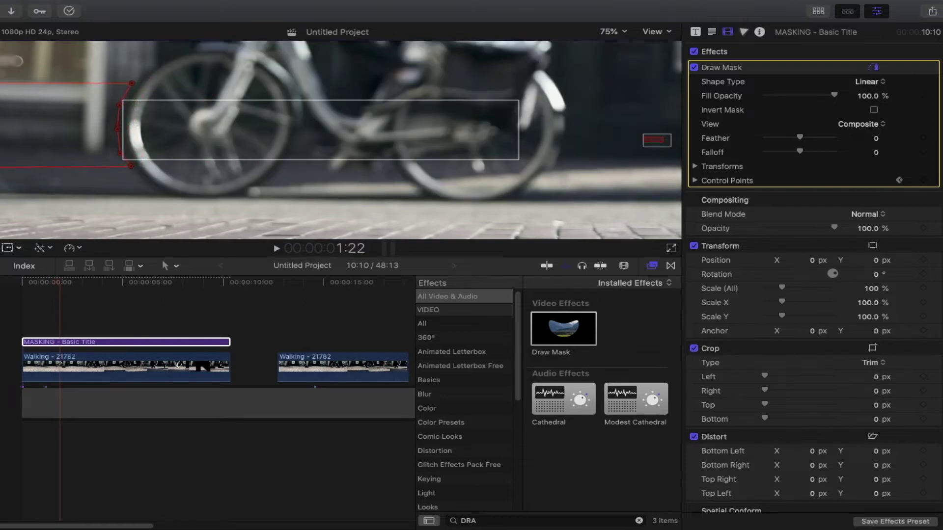
- Play back the masked title animation from near its start
{"action": "left_click_drag", "start_coordinate": [61, 285], "coordinate": [25, 286]}
{"action": "key", "text": "space"}
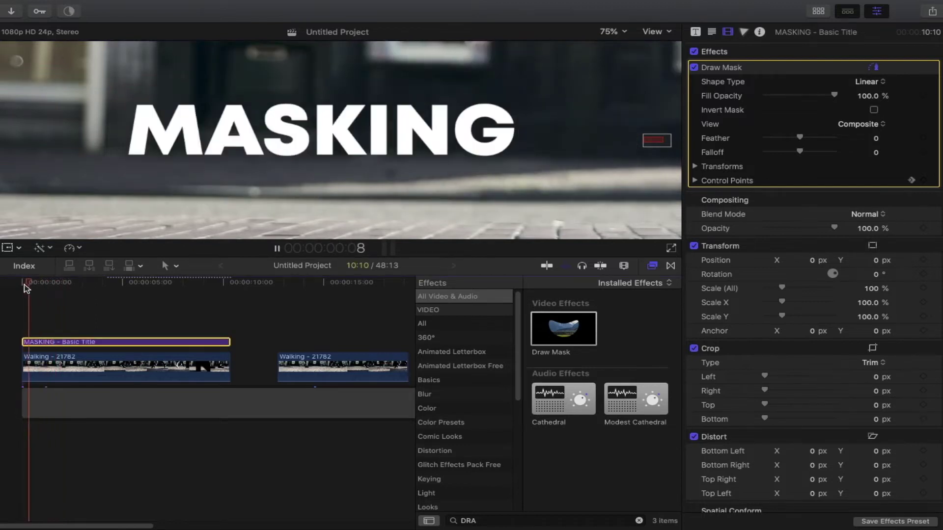
{"action": "key", "text": "space"}
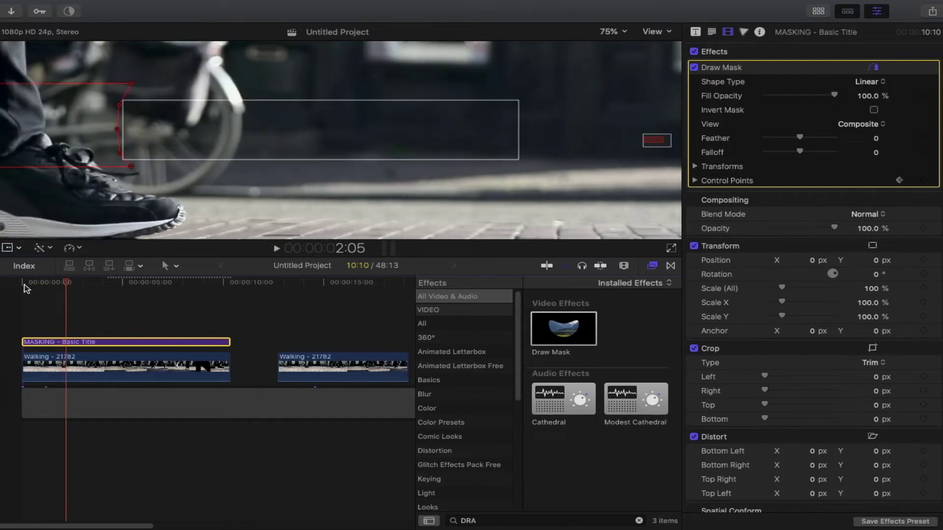
{"action": "left_click_drag", "start_coordinate": [59, 286], "coordinate": [54, 285]}
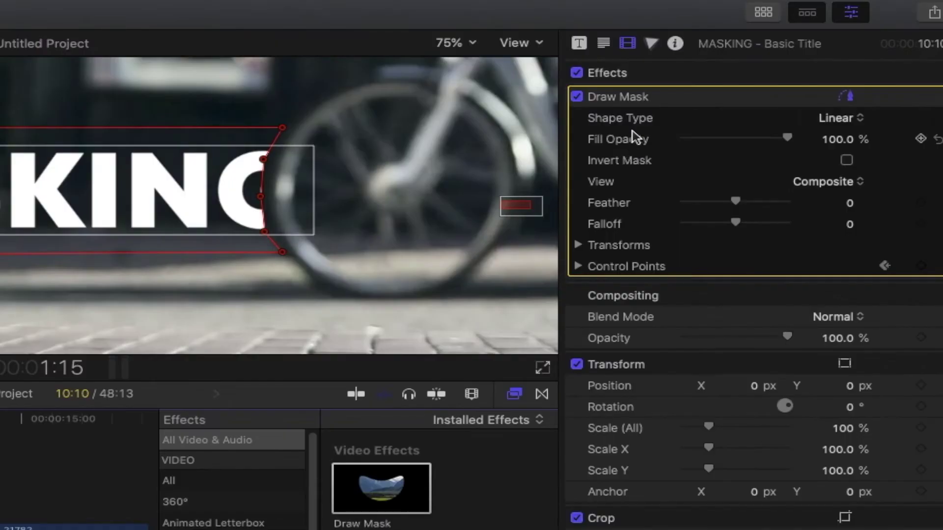
- Give the mask a 2.0 feather and fit the whole frame in the viewer
{"action": "left_click_drag", "start_coordinate": [735, 203], "coordinate": [739, 207]}
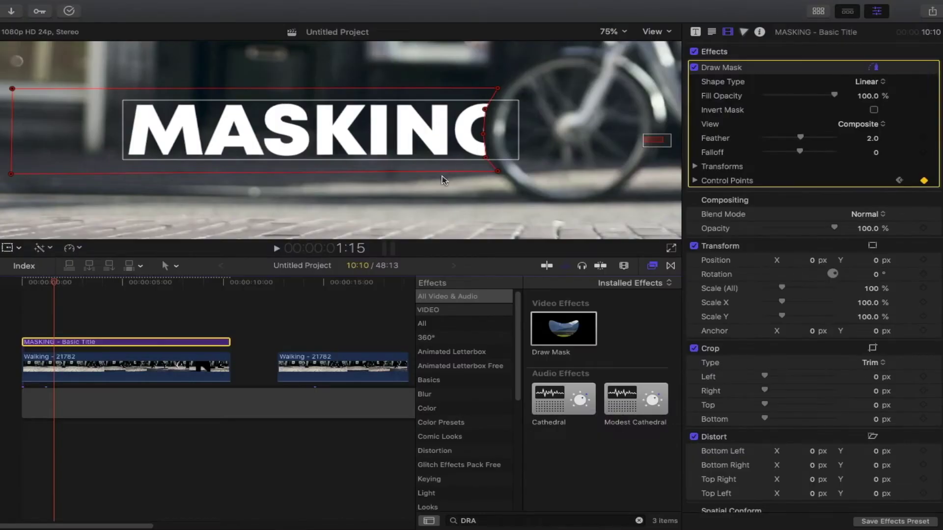
{"action": "left_click", "coordinate": [609, 33]}
{"action": "left_click", "coordinate": [620, 42]}
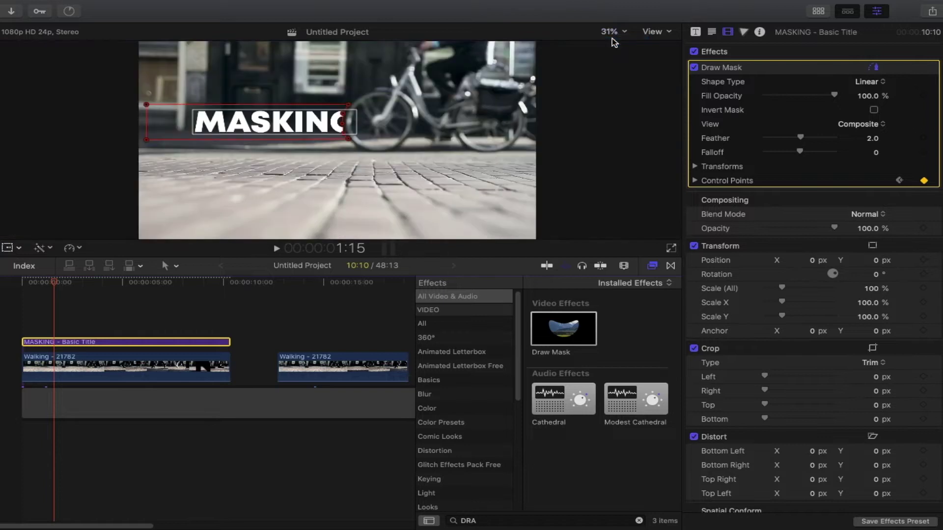
- Preview the title from the timeline start, then select the second Walking clip
{"action": "left_click_drag", "start_coordinate": [64, 285], "coordinate": [27, 293]}
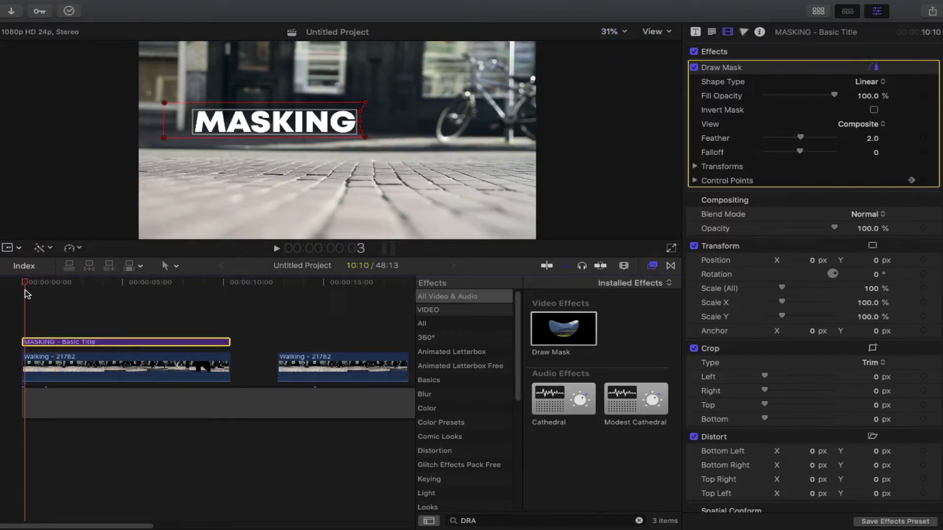
{"action": "key", "text": "space"}
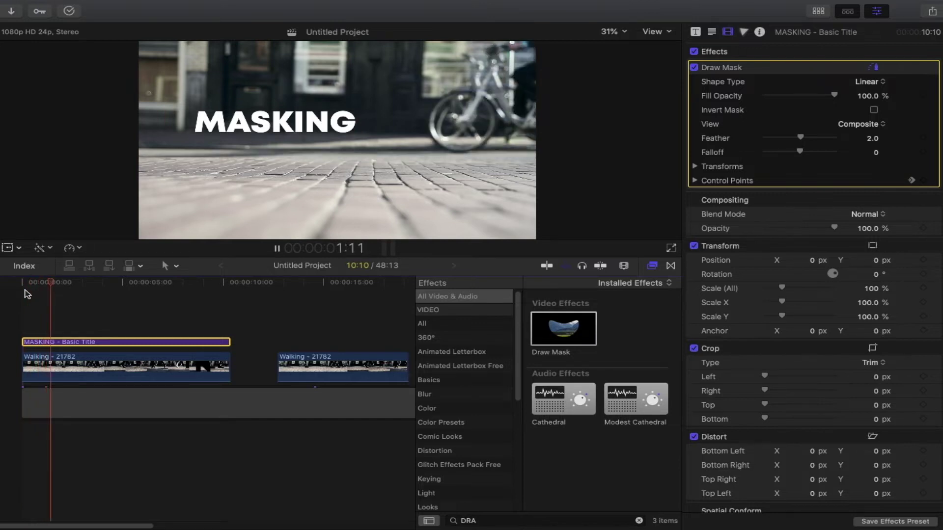
{"action": "key", "text": "space"}
{"action": "left_click", "coordinate": [295, 367]}
{"action": "key", "text": "super+5"}
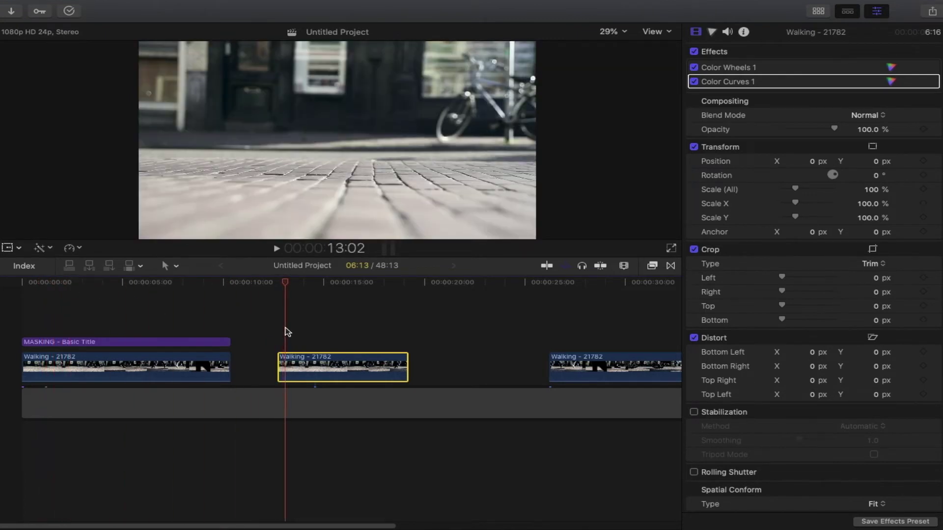
- Add a Basic Title above the second Walking clip and select it
{"action": "key", "text": "l"}
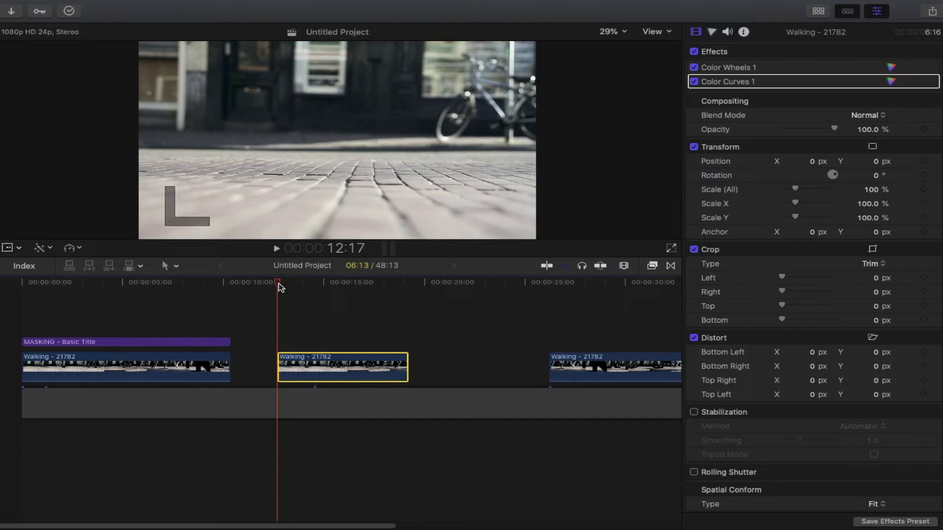
{"action": "key", "text": "ctrl+t"}
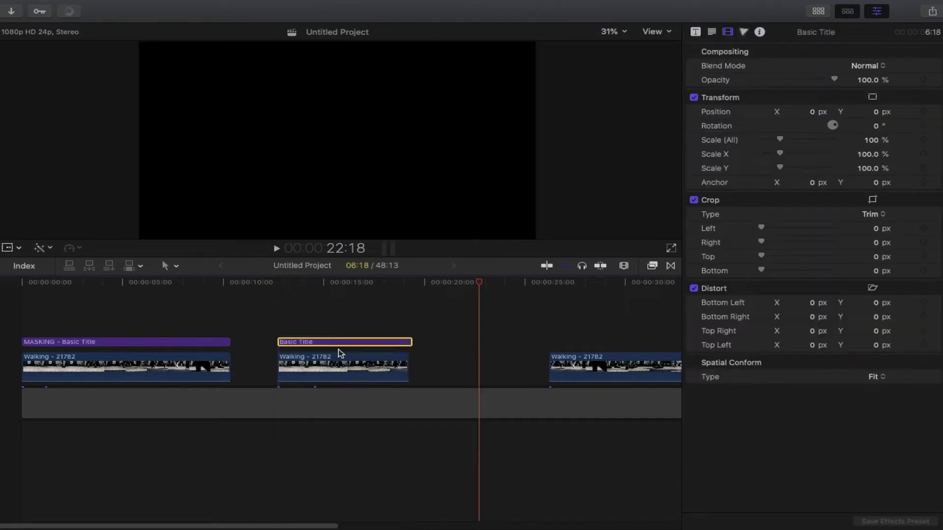
{"action": "left_click", "coordinate": [341, 342]}
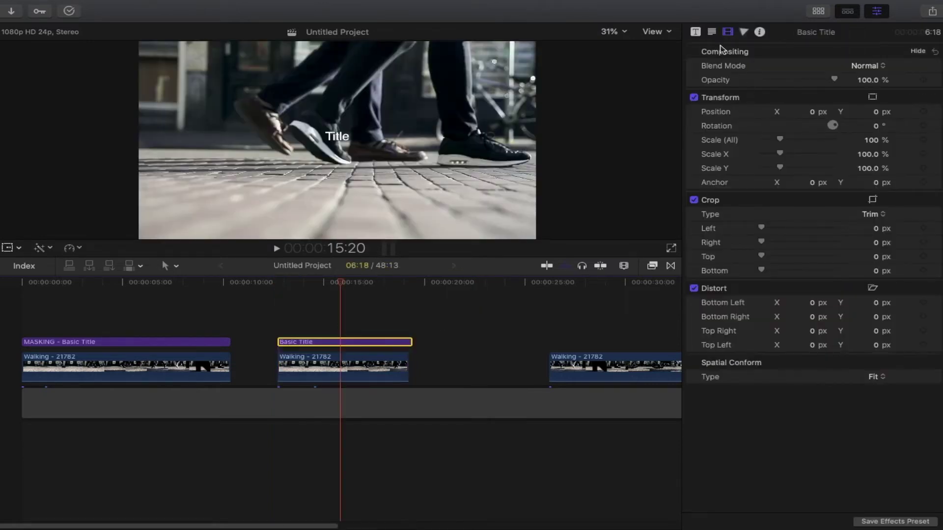
{"action": "left_click", "coordinate": [713, 32]}
- Set the new title to MASKING in Mont Heavy at size 160
{"action": "left_click_drag", "start_coordinate": [716, 86], "coordinate": [676, 87]}
{"action": "type", "text": "MASKING"}
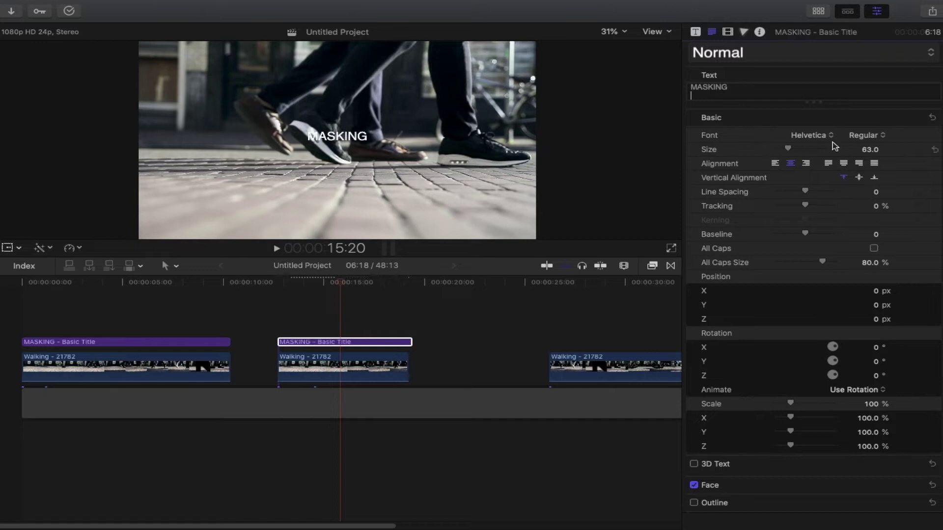
{"action": "left_click", "coordinate": [795, 135]}
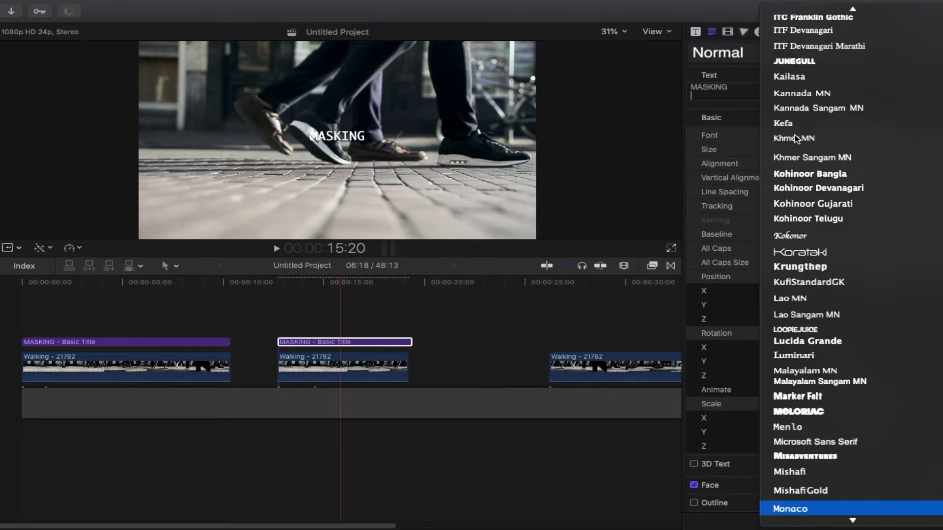
{"action": "key", "text": "Down"}
{"action": "key", "text": "Return"}
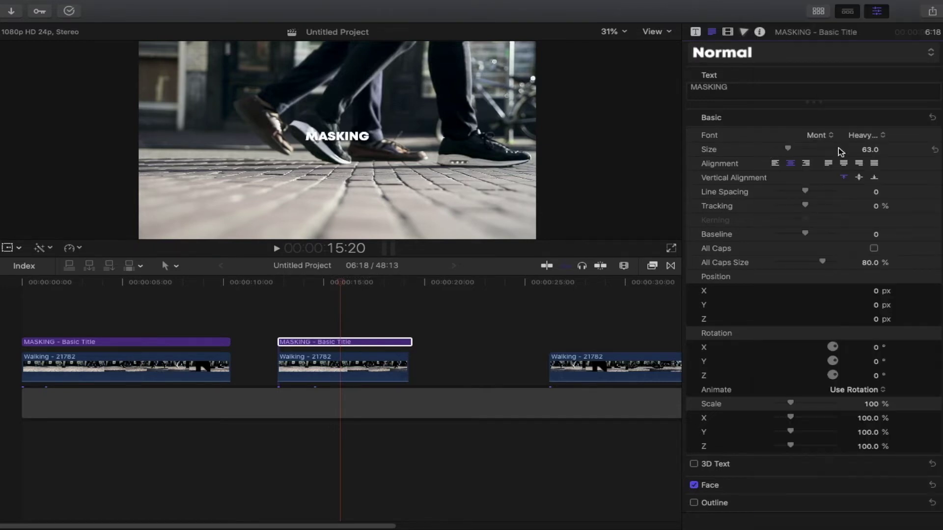
{"action": "left_click", "coordinate": [868, 151]}
{"action": "type", "text": "16"}
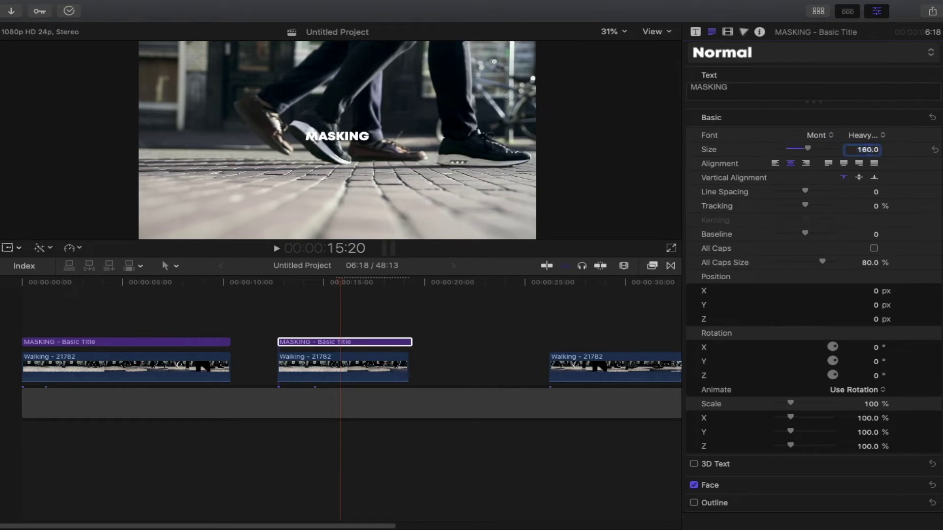
{"action": "type", "text": "0"}
{"action": "key", "text": "Return"}
- Move the second MASKING title up and left to X -174.86, Y 291.77
{"action": "left_click_drag", "start_coordinate": [341, 284], "coordinate": [302, 274]}
{"action": "left_click_drag", "start_coordinate": [308, 286], "coordinate": [335, 288]}
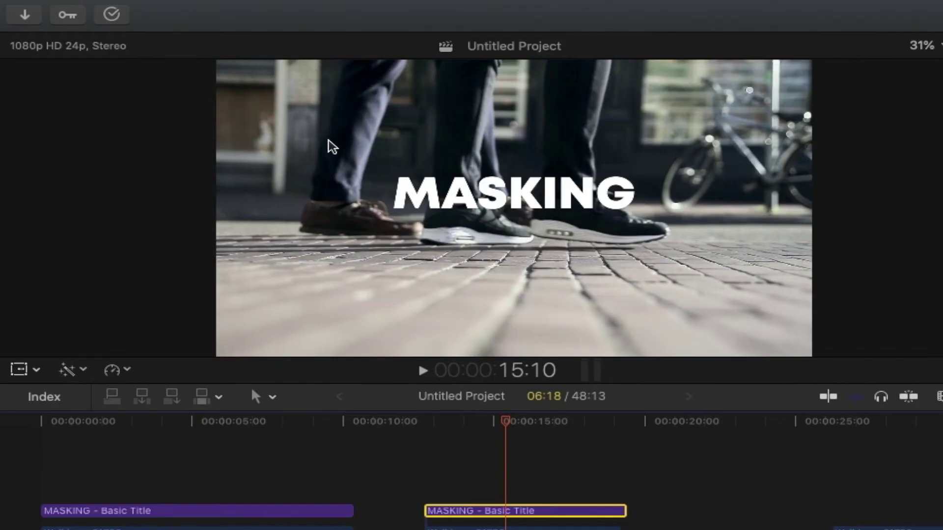
{"action": "left_click_drag", "start_coordinate": [509, 208], "coordinate": [456, 120]}
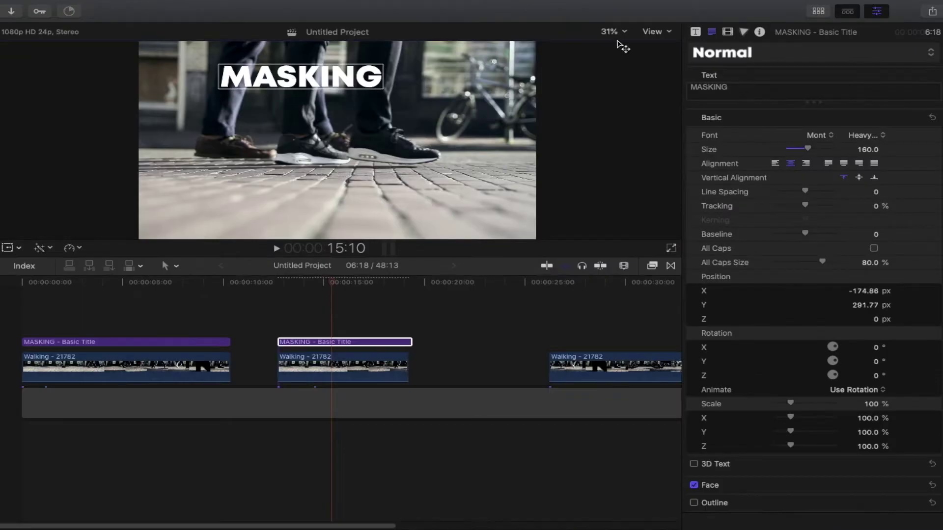
{"action": "left_click", "coordinate": [608, 31]}
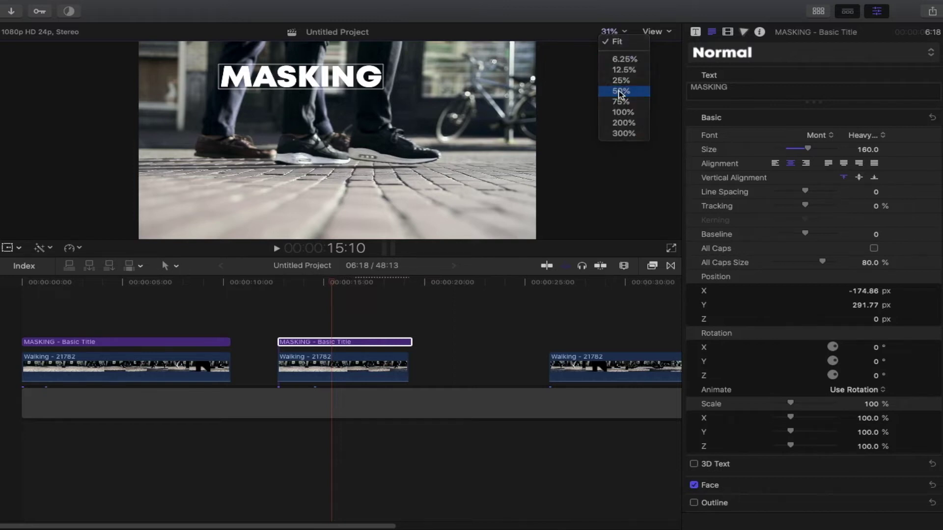
- Zoom the viewer to 50% and apply Draw Mask to the second MASKING title
{"action": "left_click", "coordinate": [621, 91]}
{"action": "left_click", "coordinate": [653, 267]}
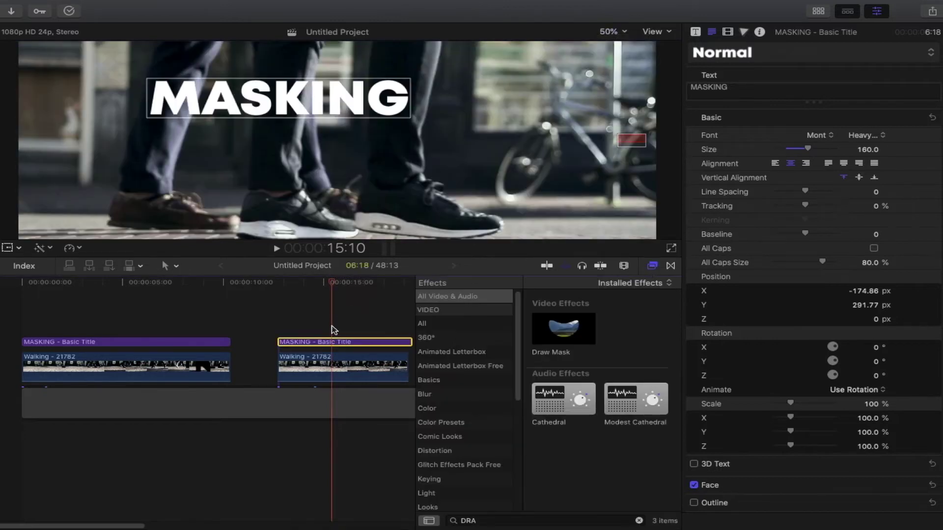
{"action": "mouse_move", "coordinate": [562, 334]}
{"action": "left_mouse_down"}
{"action": "mouse_move", "coordinate": [395, 317]}
{"action": "mouse_move", "coordinate": [317, 334]}
{"action": "mouse_move", "coordinate": [319, 343]}
{"action": "left_mouse_up"}
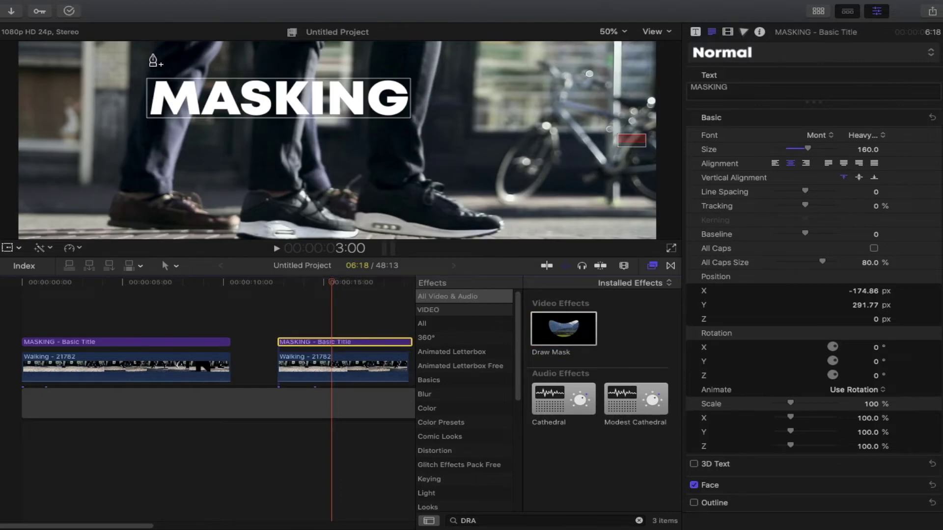
- Draw a four-point slanted mask around the word MASKING
{"action": "left_click", "coordinate": [152, 55]}
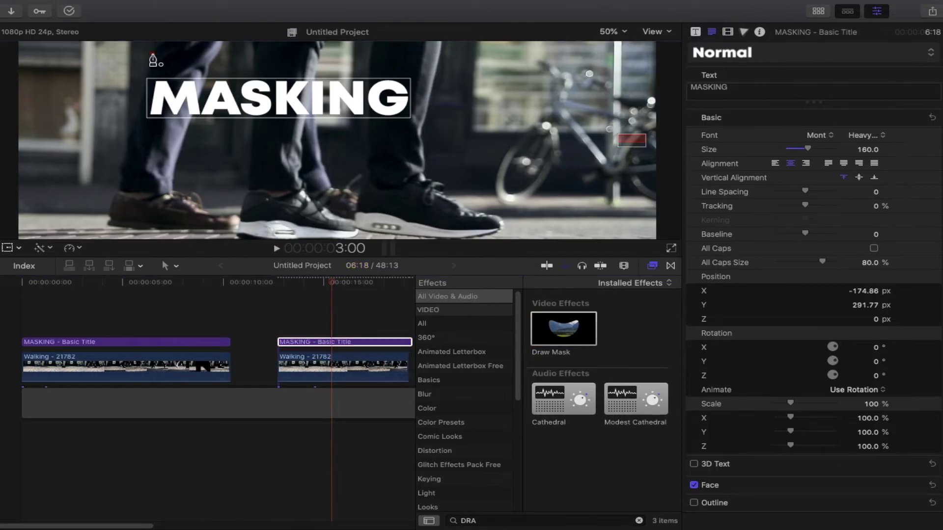
{"action": "left_click", "coordinate": [130, 136]}
{"action": "left_click", "coordinate": [436, 137]}
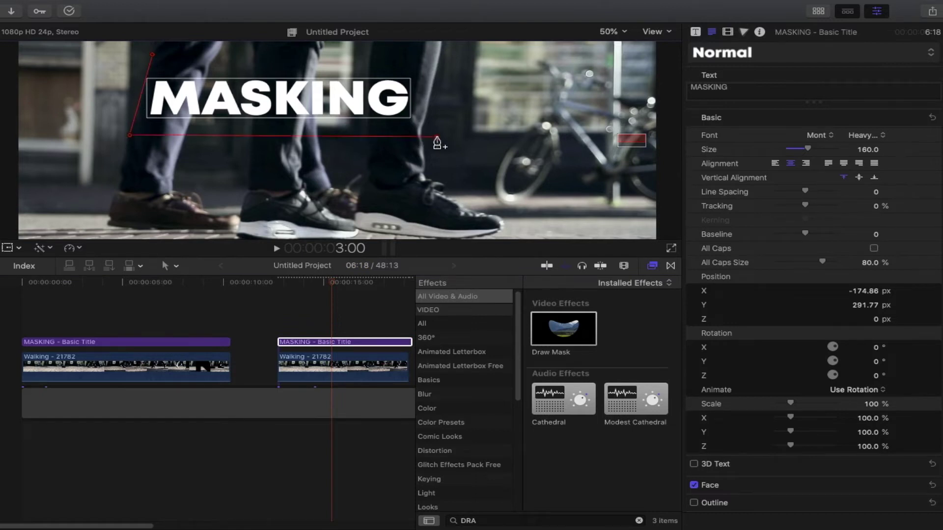
{"action": "left_click", "coordinate": [436, 61]}
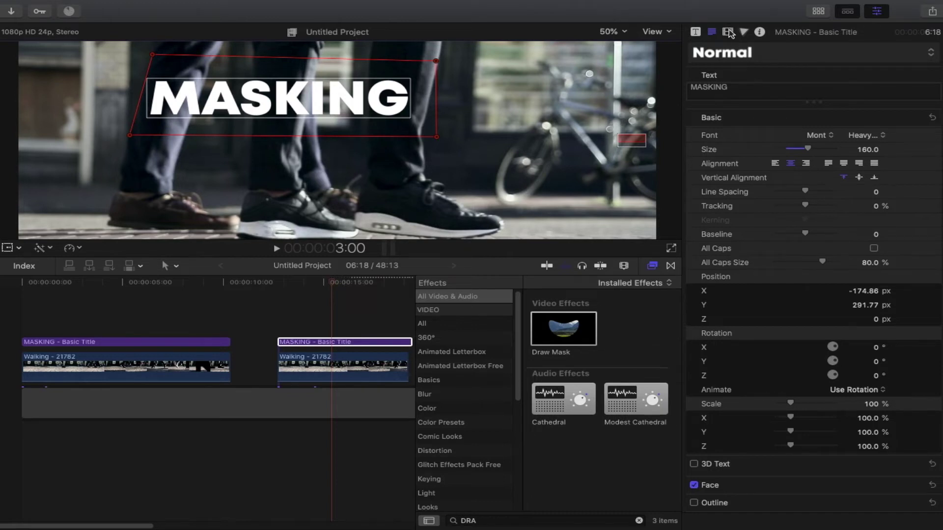
{"action": "left_click", "coordinate": [728, 33]}
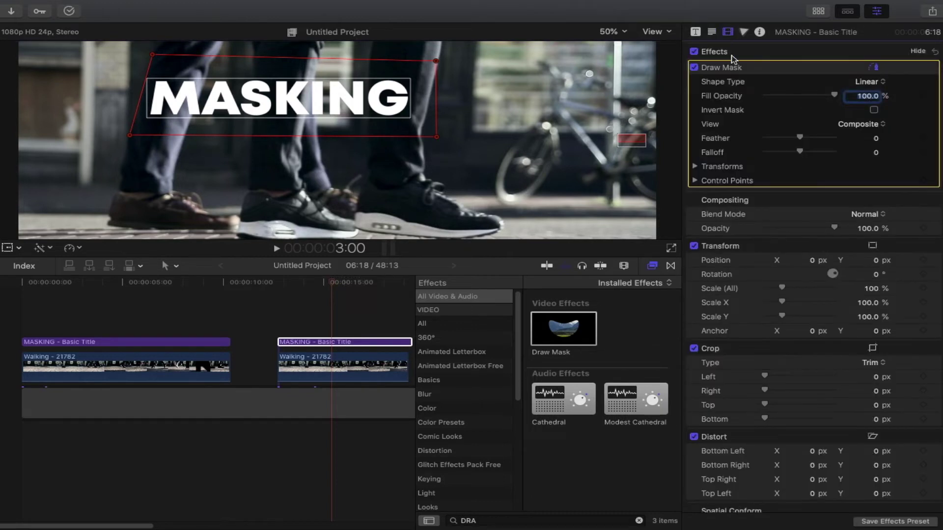
- Add keyframes to the second mask's transforms and control points
{"action": "right_click", "coordinate": [723, 169]}
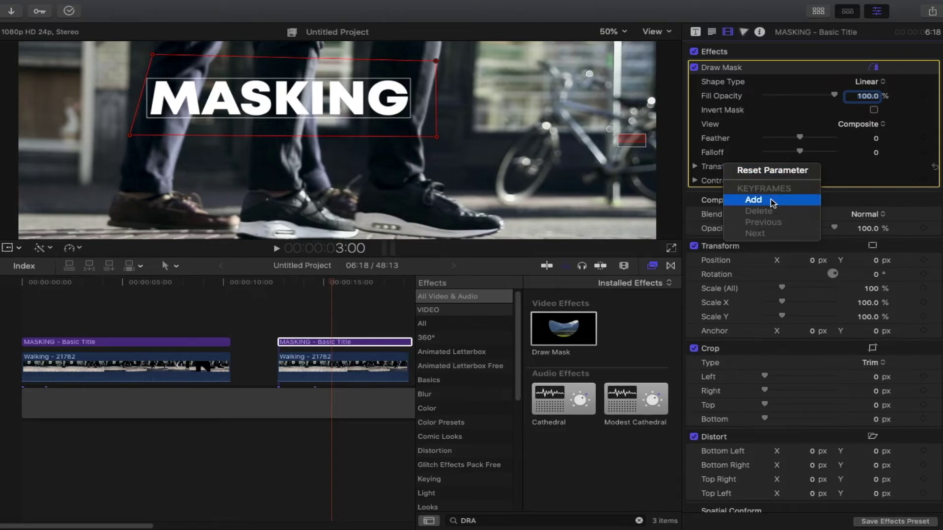
{"action": "left_click", "coordinate": [754, 196]}
{"action": "right_click", "coordinate": [734, 181]}
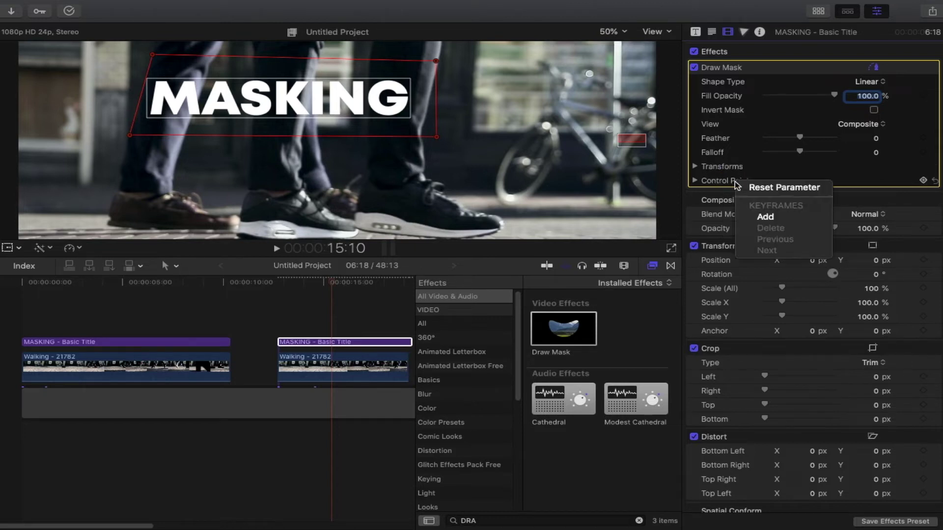
{"action": "left_click", "coordinate": [771, 218]}
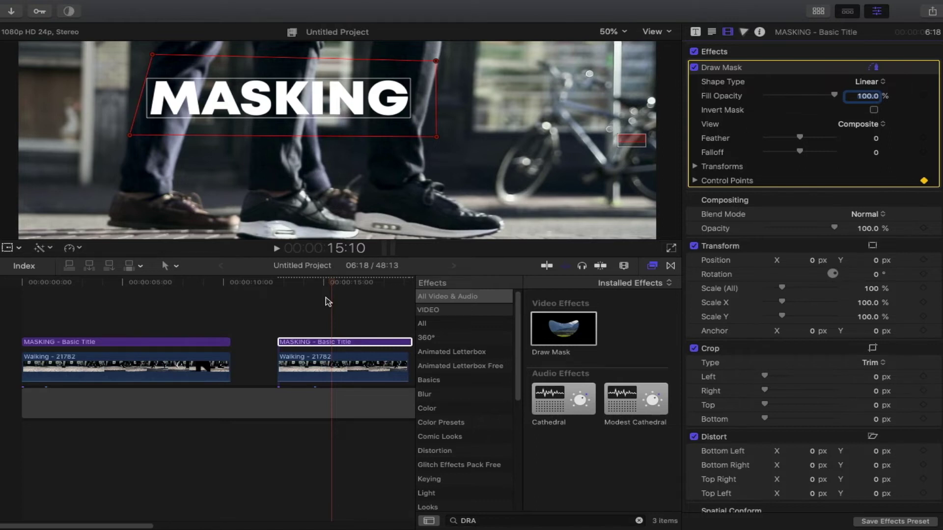
- Step forward frame by frame, sliding the mask right so its left edge hides the M
{"action": "key", "text": "Right"}
{"action": "key", "text": "Right"}
{"action": "left_click_drag", "start_coordinate": [203, 70], "coordinate": [448, 95]}
{"action": "key", "text": "Right"}
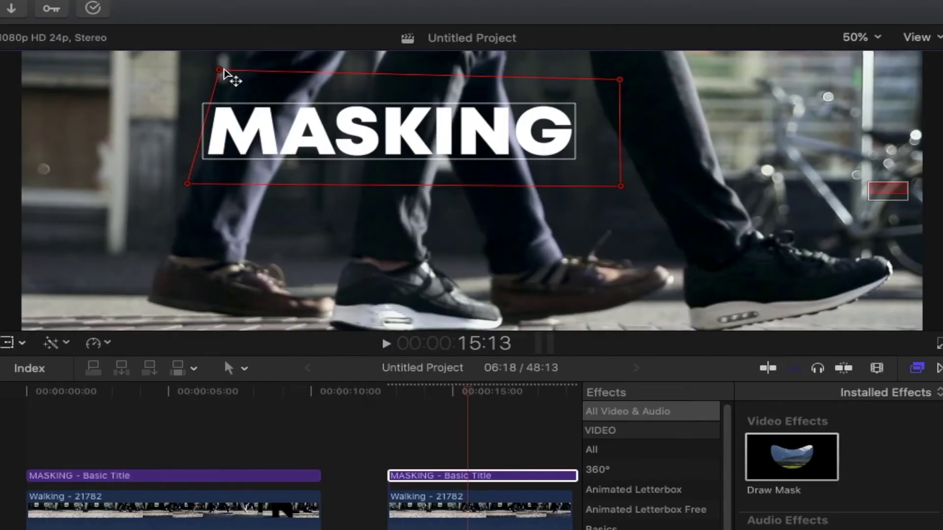
{"action": "key", "text": "Right"}
{"action": "key", "text": "Right"}
{"action": "key", "text": "Right"}
{"action": "key", "text": "Right"}
- Slide the mask further right across the title, then scrub back to review it
{"action": "key", "text": "Right"}
{"action": "key", "text": "Right"}
{"action": "key", "text": "Right"}
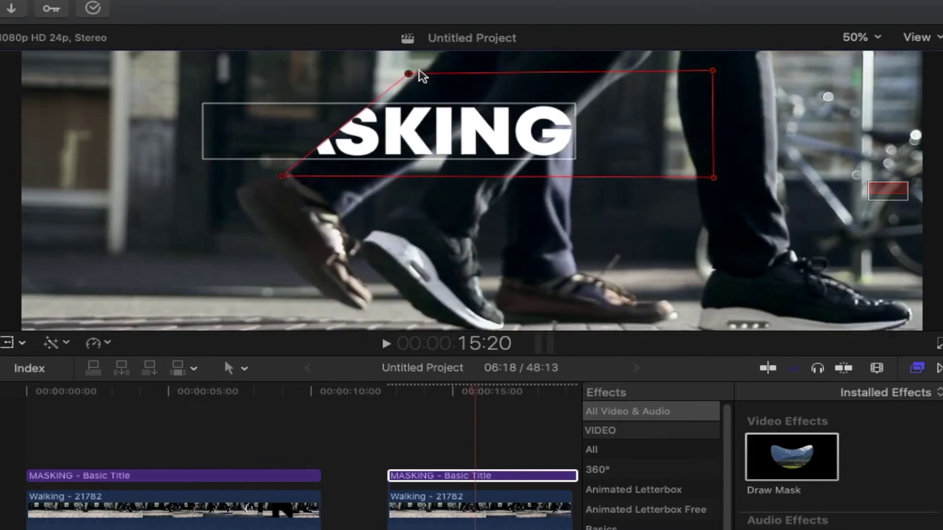
{"action": "key", "text": "Right"}
{"action": "key", "text": "Right"}
{"action": "key", "text": "Right"}
{"action": "key", "text": "Right"}
{"action": "key", "text": "Right"}
{"action": "left_click_drag", "start_coordinate": [381, 185], "coordinate": [507, 198]}
{"action": "key", "text": "Right"}
{"action": "key", "text": "Right"}
{"action": "key", "text": "Right"}
{"action": "key", "text": "Right"}
{"action": "key", "text": "Right"}
{"action": "key", "text": "Right"}
{"action": "key", "text": "Right"}
{"action": "key", "text": "Right"}
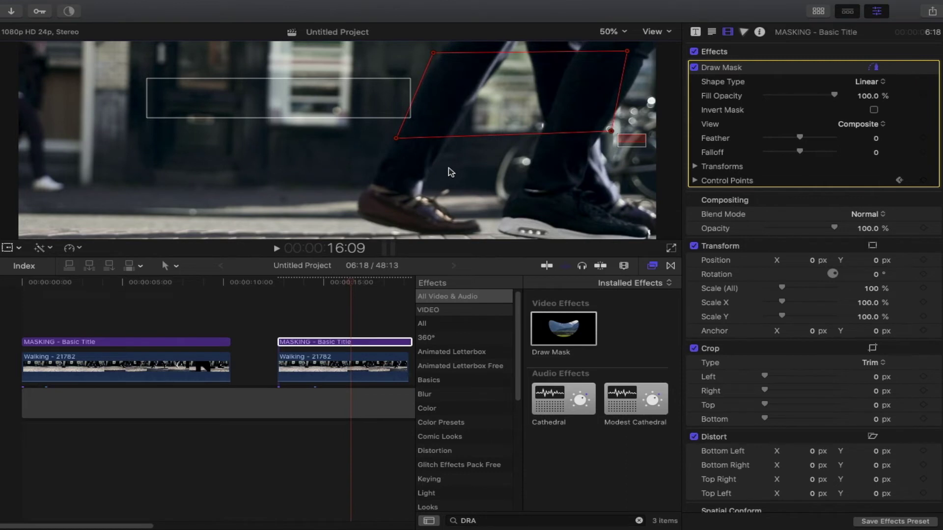
{"action": "mouse_move", "coordinate": [351, 290]}
{"action": "left_mouse_down"}
{"action": "mouse_move", "coordinate": [300, 293]}
{"action": "mouse_move", "coordinate": [347, 299]}
{"action": "left_mouse_up"}
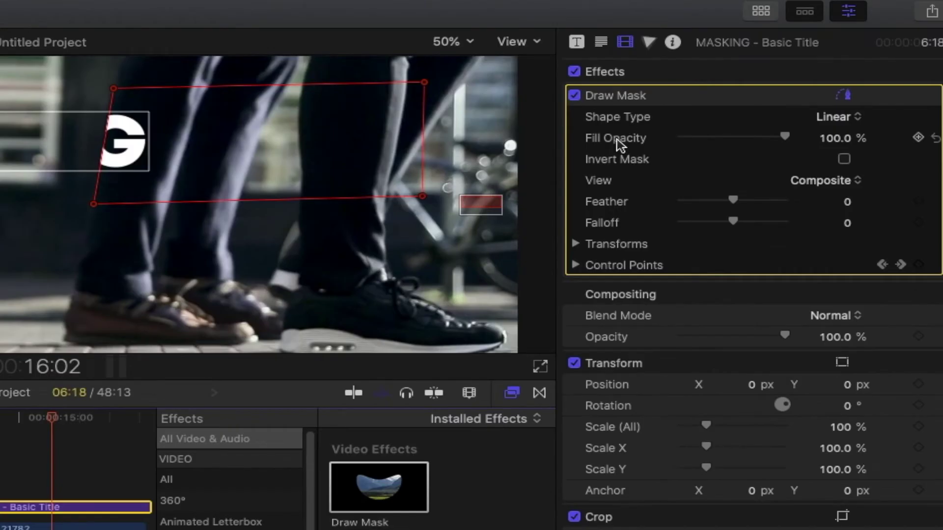
- Invert the mask, preview the MASKING reveal, then move to the third Walking clip
{"action": "left_click", "coordinate": [844, 160]}
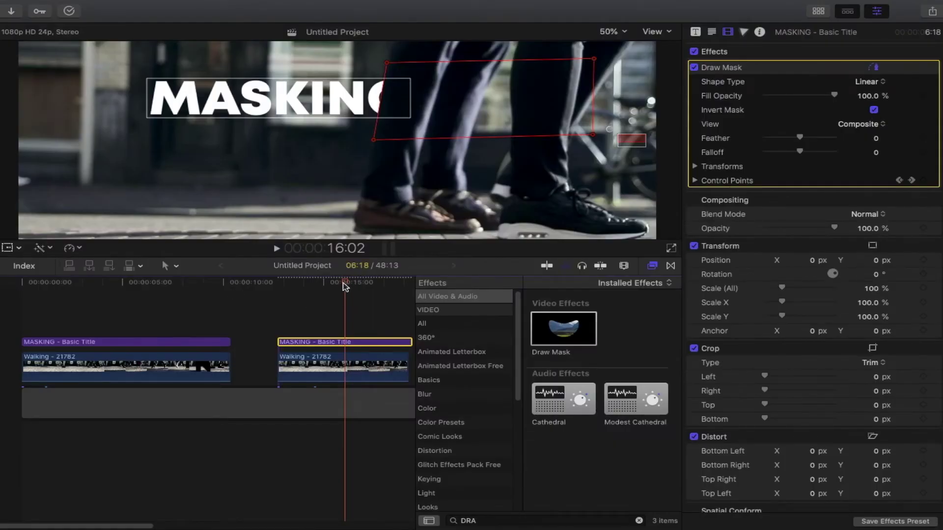
{"action": "left_click", "coordinate": [284, 289]}
{"action": "key", "text": "space"}
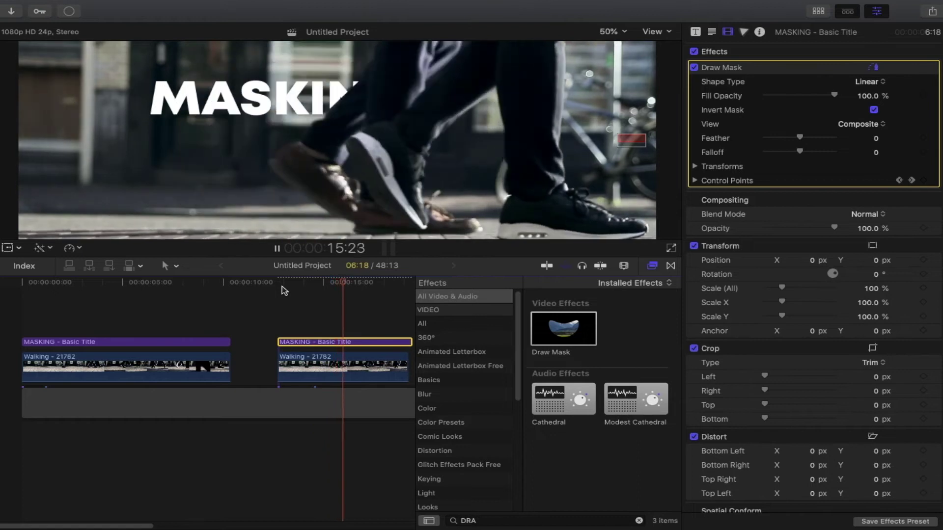
{"action": "key", "text": "space"}
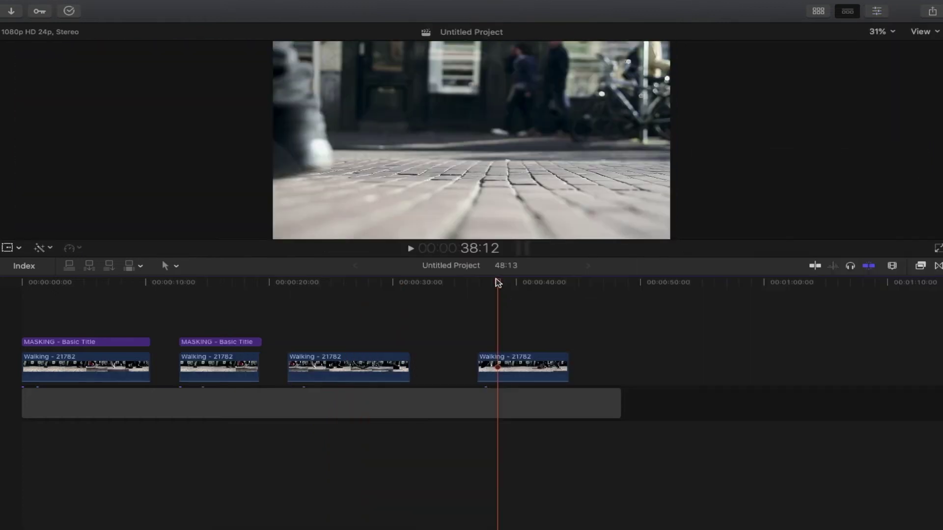
{"action": "left_click_drag", "start_coordinate": [497, 282], "coordinate": [295, 303]}
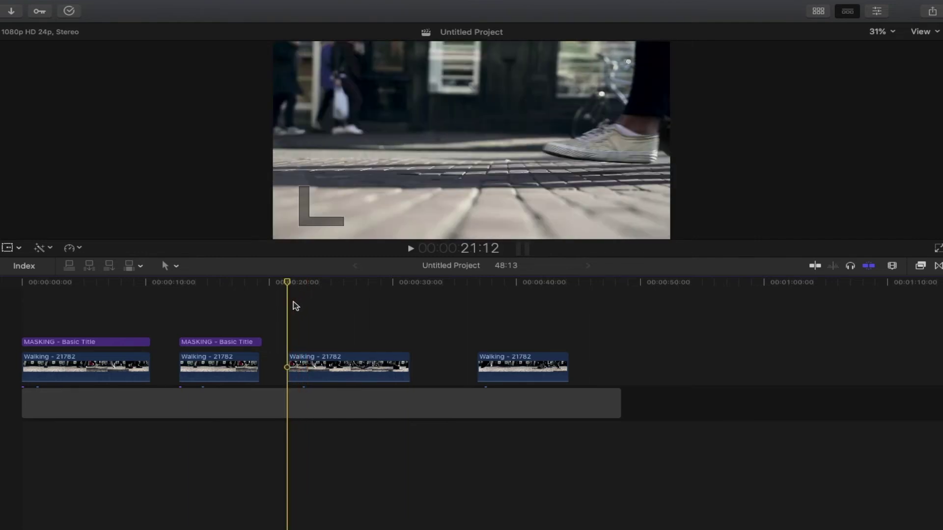
- Add a Basic Title over the third street clip reading POP-UP TEXT
{"action": "key", "text": "ctrl+t"}
{"action": "left_click", "coordinate": [357, 343]}
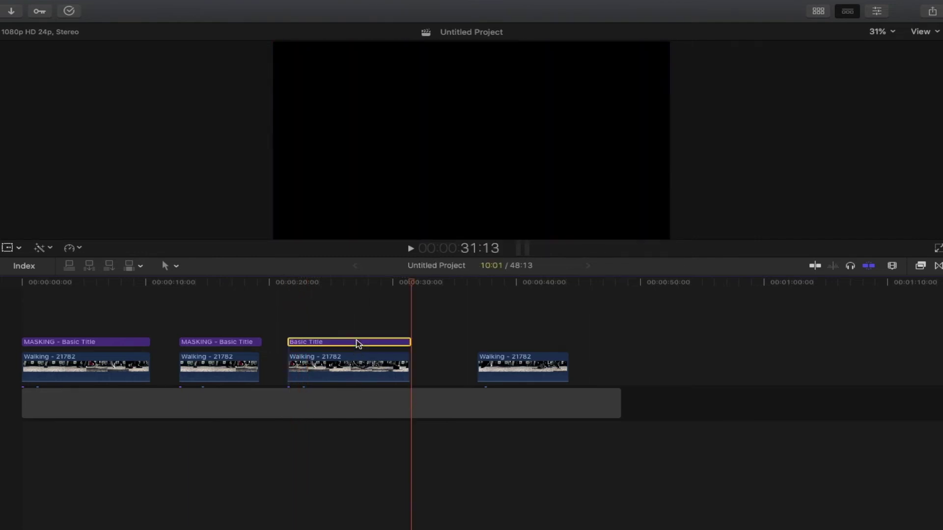
{"action": "left_click", "coordinate": [877, 11]}
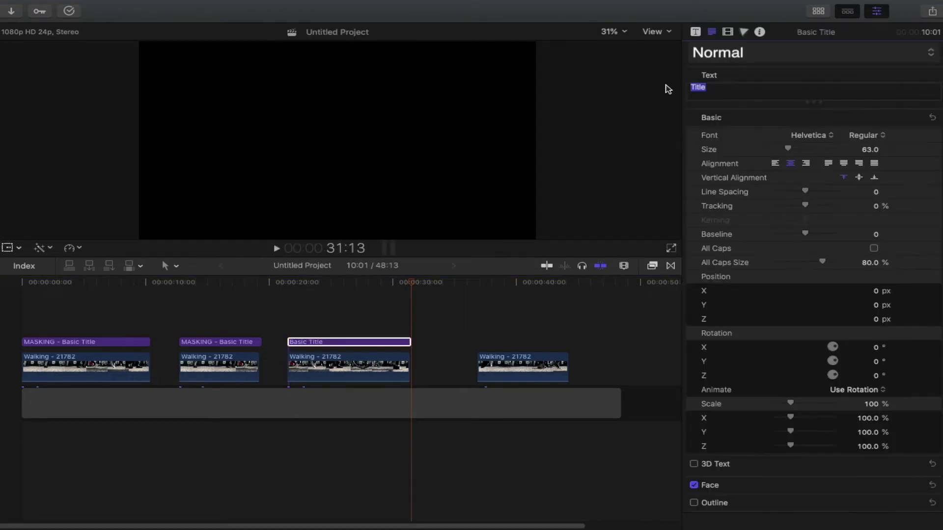
{"action": "type", "text": "POP-UP TEXT"}
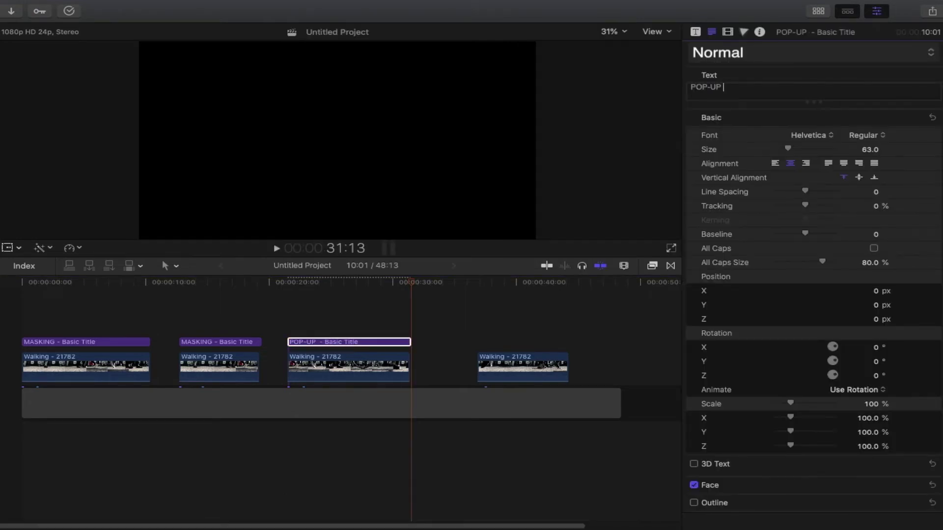
{"action": "left_click", "coordinate": [354, 298]}
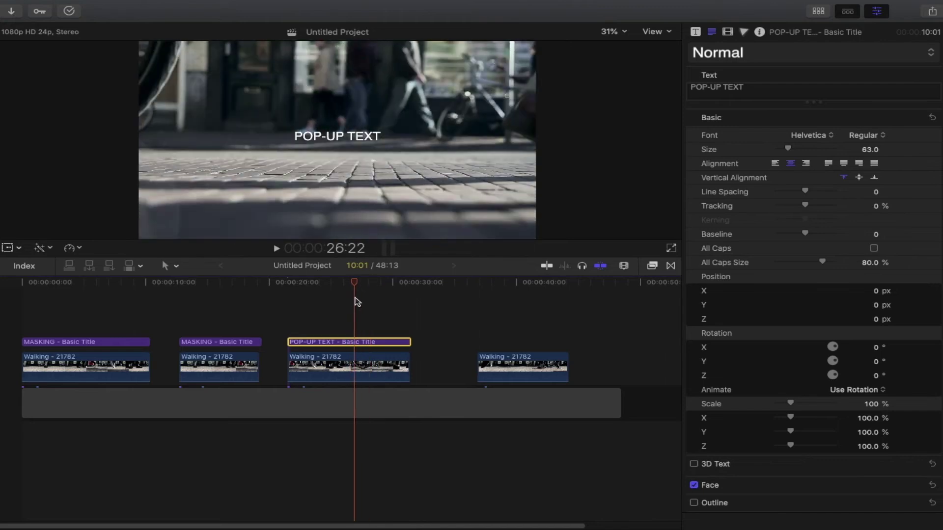
- Set the title's font to Mont Heavy at size 150
{"action": "left_click", "coordinate": [811, 135]}
{"action": "key", "text": "Return"}
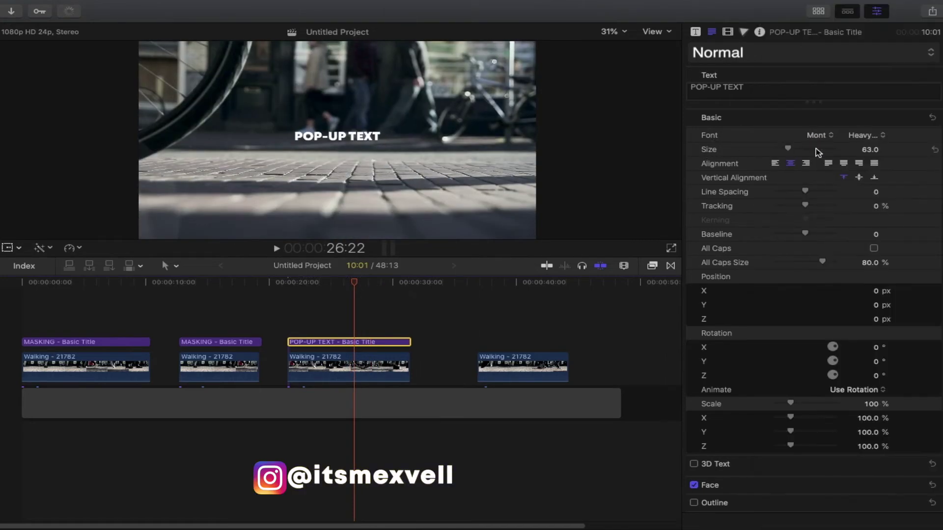
{"action": "left_click", "coordinate": [867, 150]}
{"action": "type", "text": "1509"}
{"action": "key", "text": "Return"}
{"action": "left_click", "coordinate": [338, 348]}
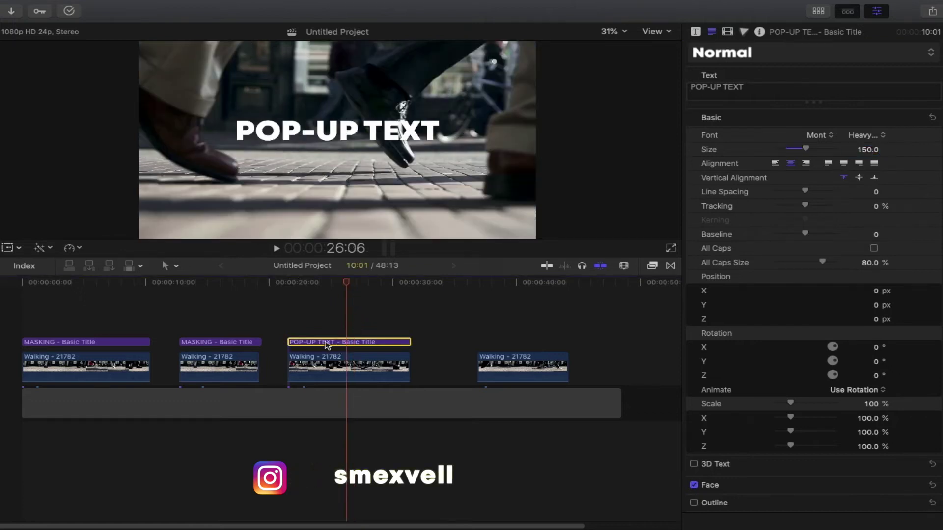
{"action": "left_click", "coordinate": [328, 293]}
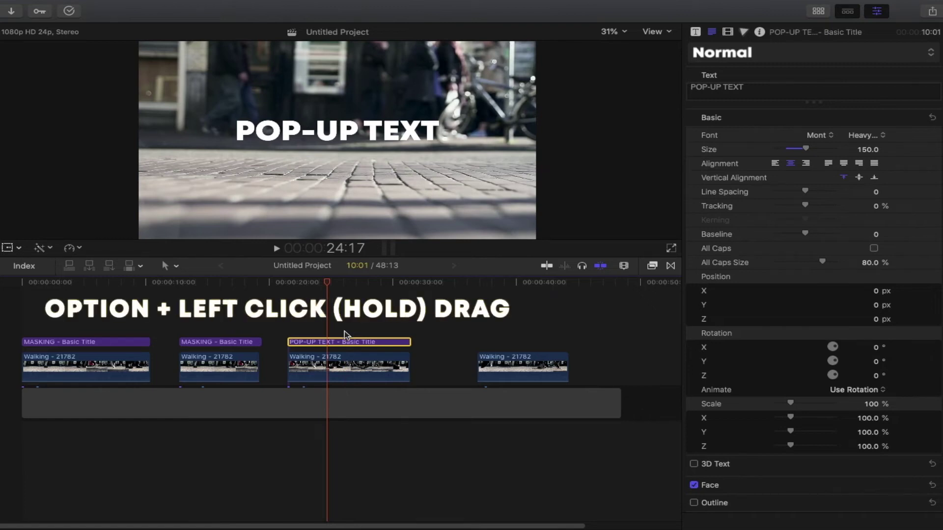
- Stack five copies of the POP-UP TEXT title and move each to its own line, top at Y 330.68 px
{"action": "left_click_drag", "start_coordinate": [342, 343], "coordinate": [343, 330]}
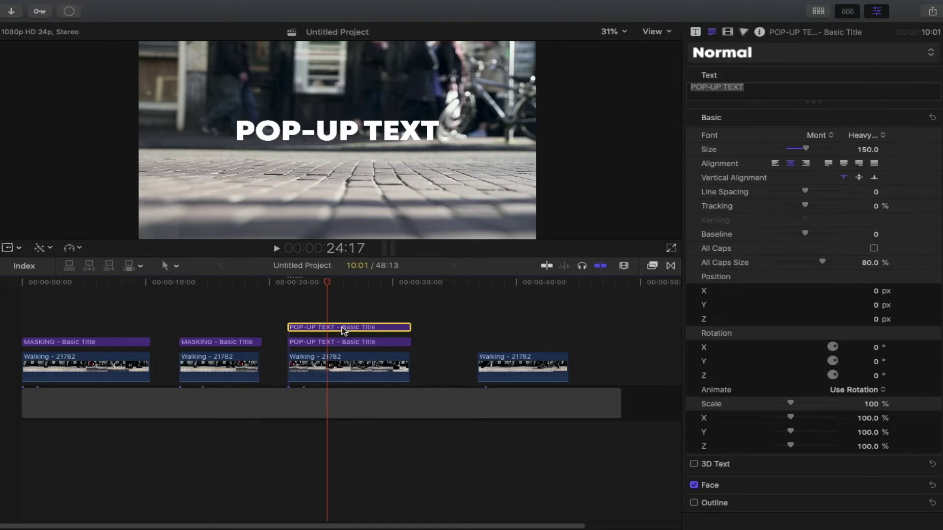
{"action": "left_click_drag", "start_coordinate": [342, 330], "coordinate": [337, 301]}
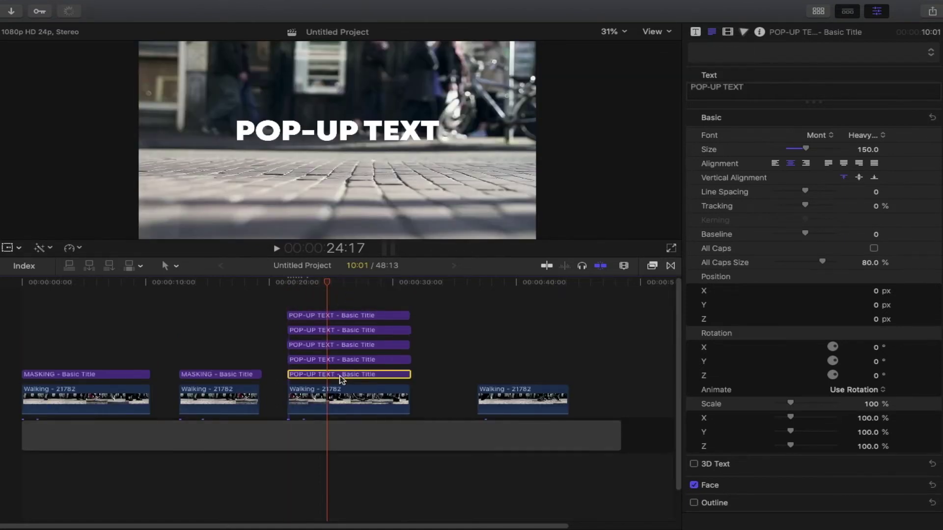
{"action": "left_click_drag", "start_coordinate": [353, 120], "coordinate": [340, 199]}
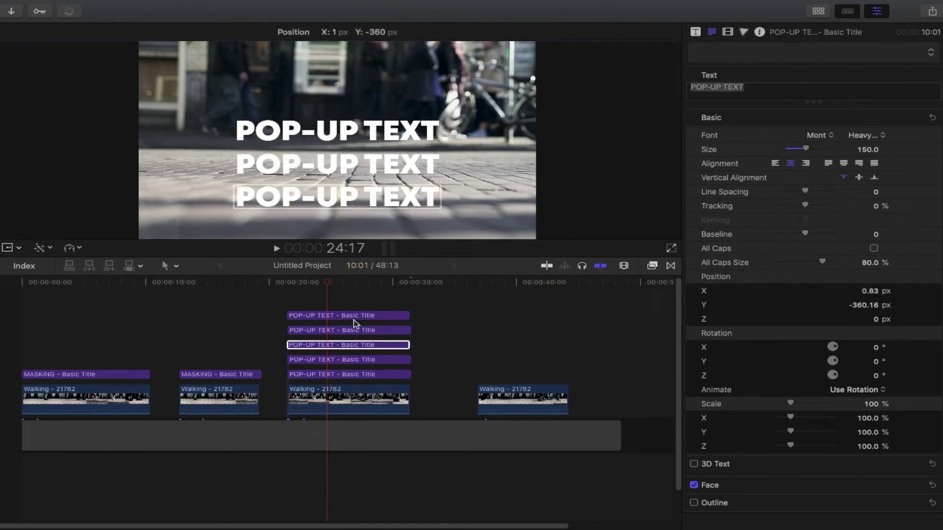
{"action": "left_click", "coordinate": [345, 333]}
{"action": "left_click_drag", "start_coordinate": [360, 131], "coordinate": [344, 71]}
{"action": "left_click", "coordinate": [353, 315]}
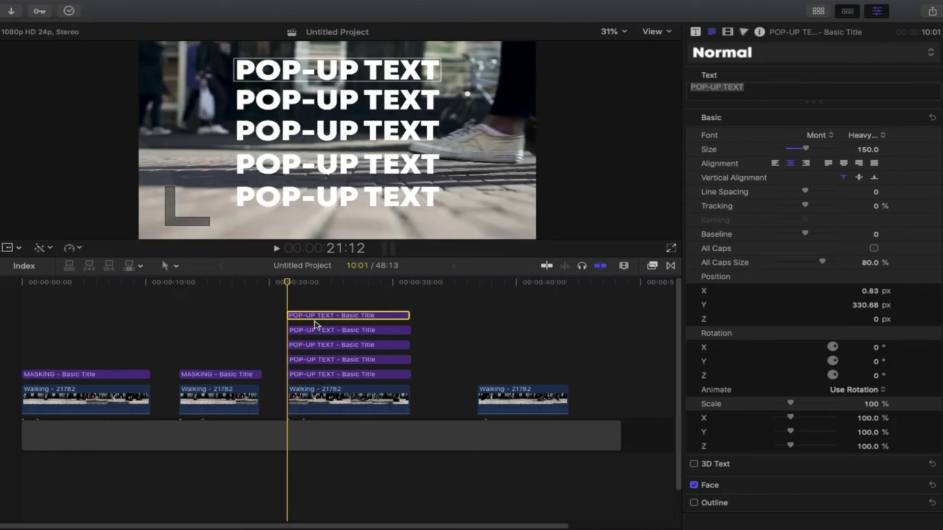
- Delay each higher POP-UP TEXT title a few frames after the one below it
{"action": "left_click", "coordinate": [304, 376]}
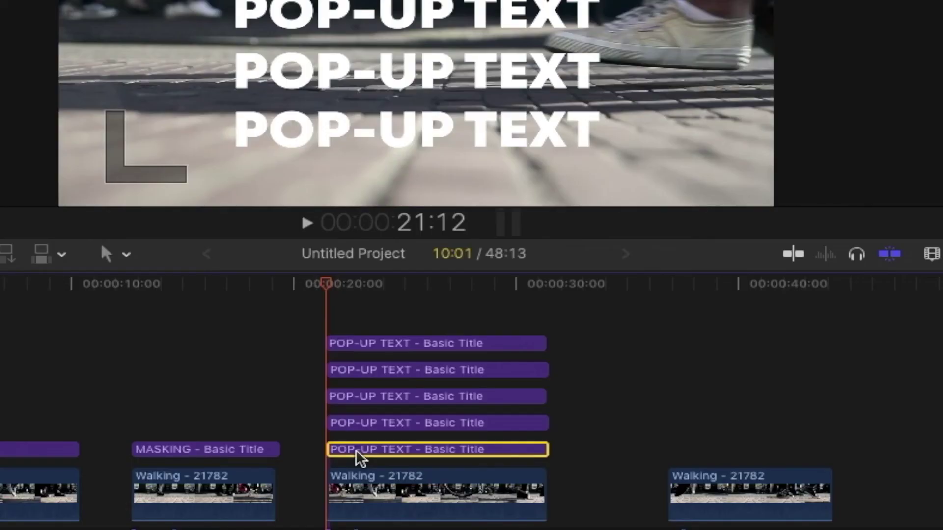
{"action": "key", "text": "Right"}
{"action": "key", "text": "Right"}
{"action": "key", "text": "Right"}
{"action": "key", "text": "Right"}
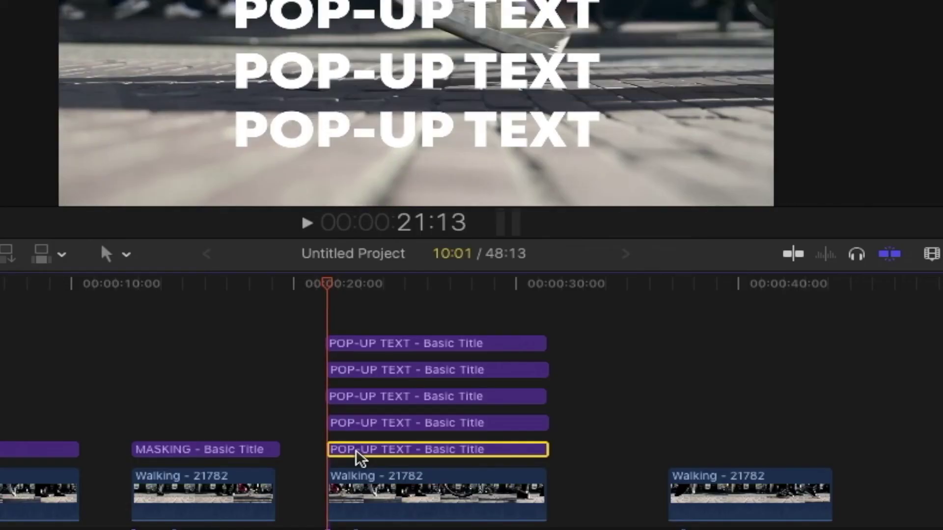
{"action": "left_click_drag", "start_coordinate": [361, 459], "coordinate": [376, 426]}
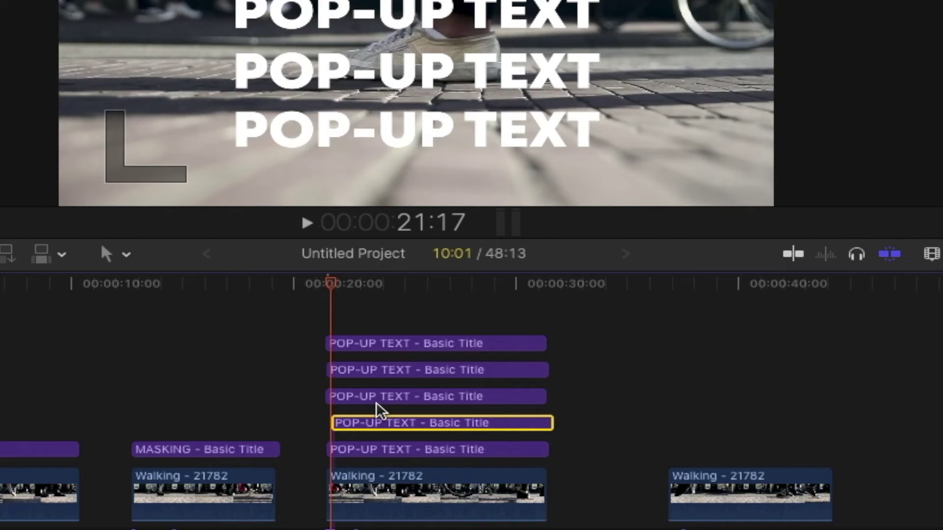
{"action": "key", "text": "Right"}
{"action": "key", "text": "Right"}
{"action": "key", "text": "Right"}
{"action": "key", "text": "Right"}
{"action": "key", "text": "Right"}
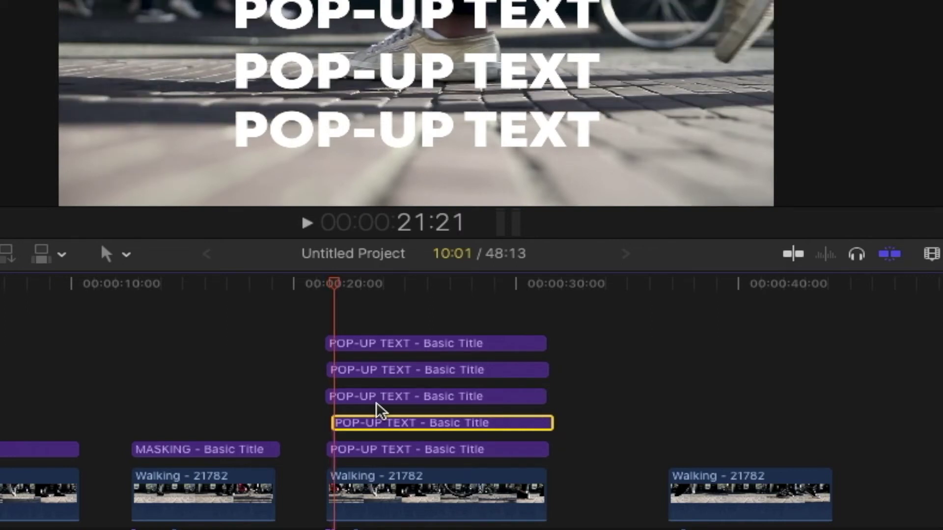
{"action": "left_click_drag", "start_coordinate": [370, 393], "coordinate": [387, 371]}
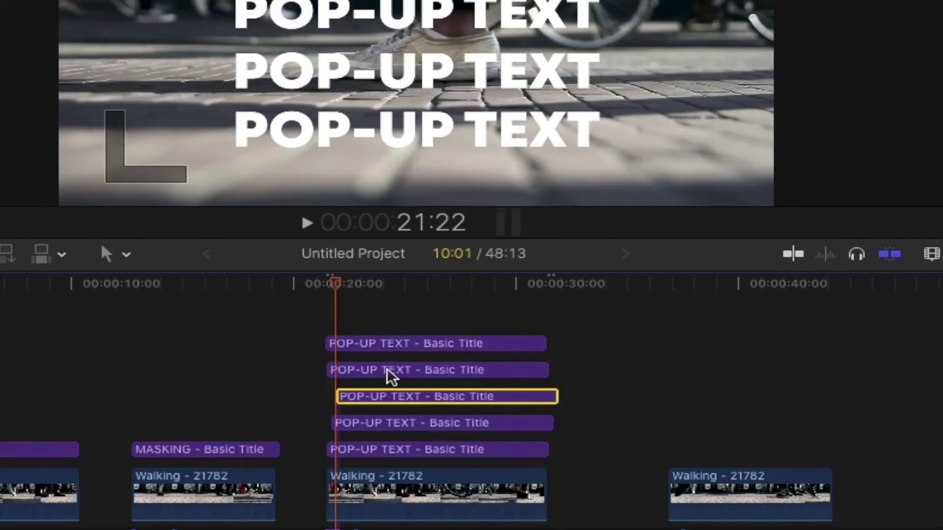
{"action": "key", "text": "Right"}
{"action": "key", "text": "Right"}
{"action": "key", "text": "Right"}
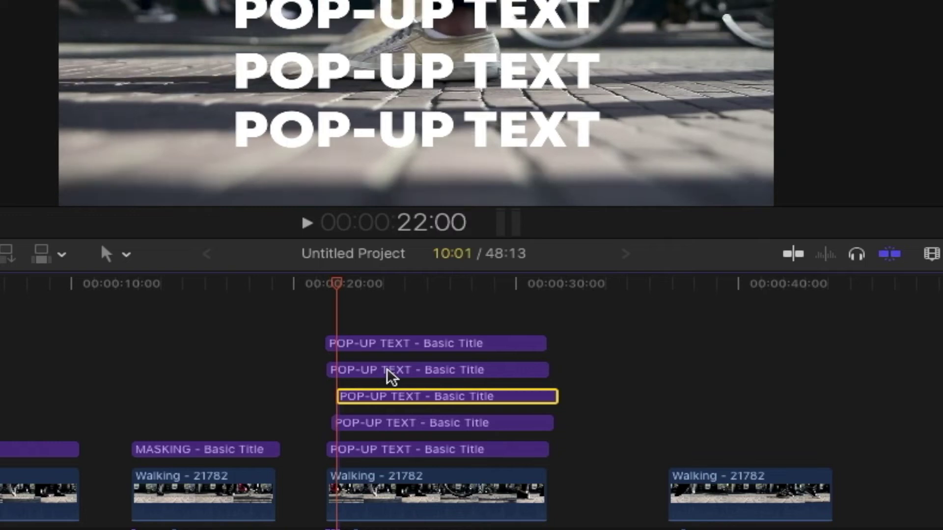
{"action": "left_click_drag", "start_coordinate": [391, 377], "coordinate": [434, 350]}
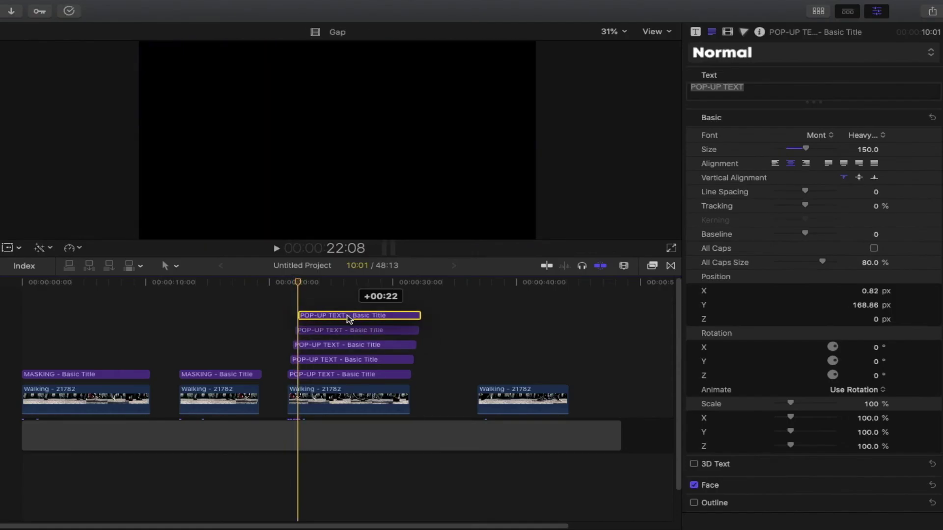
{"action": "left_click_drag", "start_coordinate": [348, 318], "coordinate": [347, 318]}
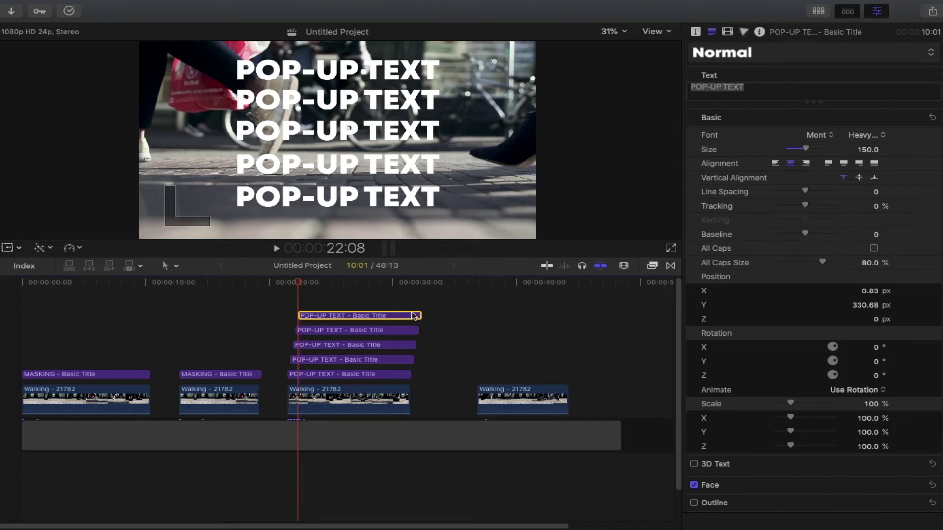
- Trim the five title clips' ends shorter so they all end together
{"action": "left_click_drag", "start_coordinate": [406, 374], "coordinate": [352, 379]}
{"action": "left_click_drag", "start_coordinate": [412, 362], "coordinate": [354, 362]}
{"action": "left_click_drag", "start_coordinate": [416, 344], "coordinate": [355, 345]}
{"action": "left_click_drag", "start_coordinate": [418, 329], "coordinate": [354, 330]}
{"action": "left_click_drag", "start_coordinate": [421, 316], "coordinate": [354, 317]}
{"action": "left_click", "coordinate": [278, 283]}
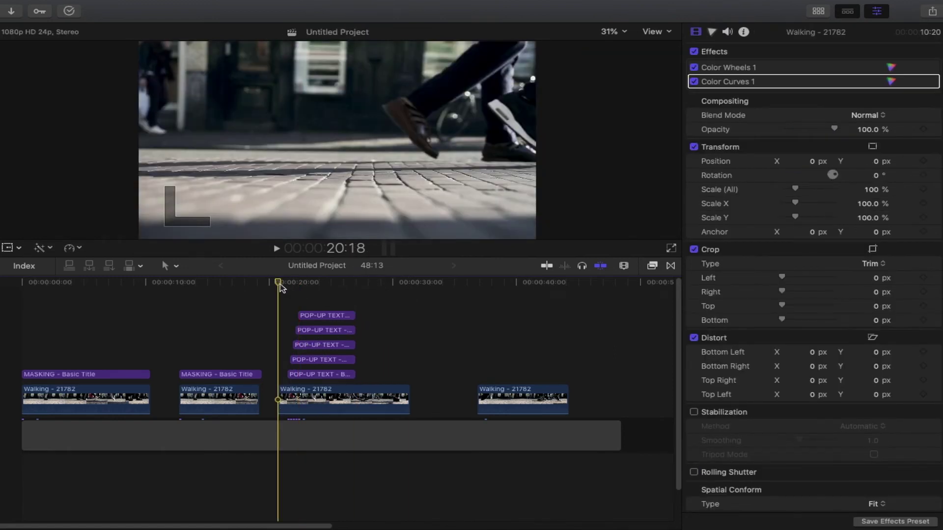
- Drag the Pop sound from the SFX collection onto the timeline at the first title's start
{"action": "left_click_drag", "start_coordinate": [279, 286], "coordinate": [288, 286]}
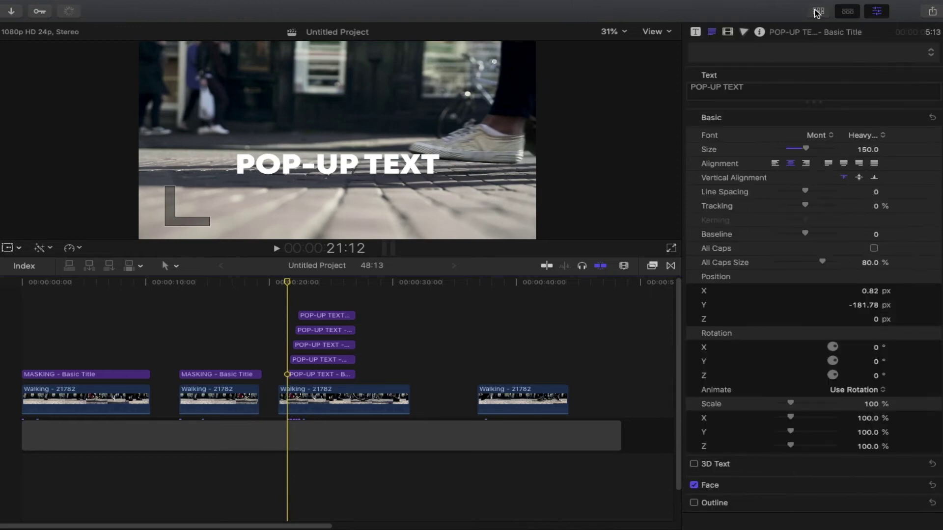
{"action": "left_click", "coordinate": [818, 11]}
{"action": "left_click", "coordinate": [42, 143]}
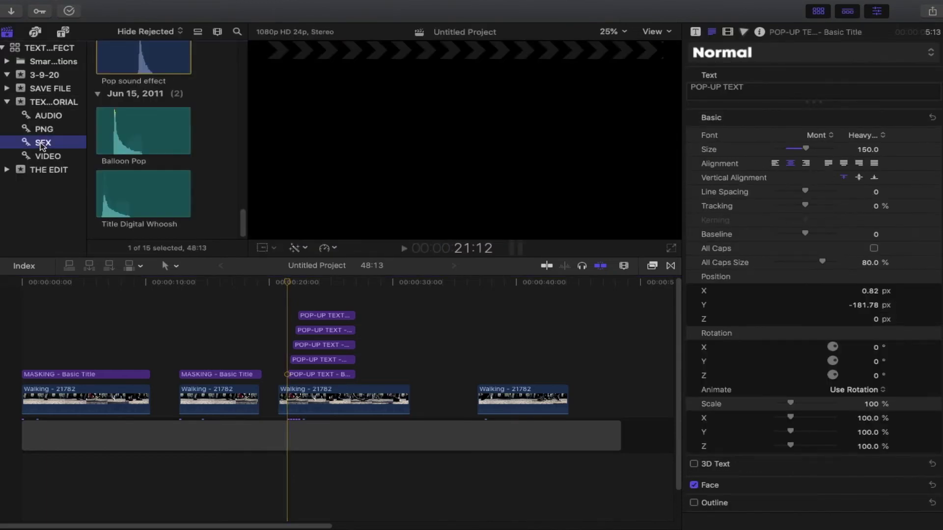
{"action": "left_click", "coordinate": [142, 196]}
{"action": "left_click_drag", "start_coordinate": [143, 195], "coordinate": [300, 459]}
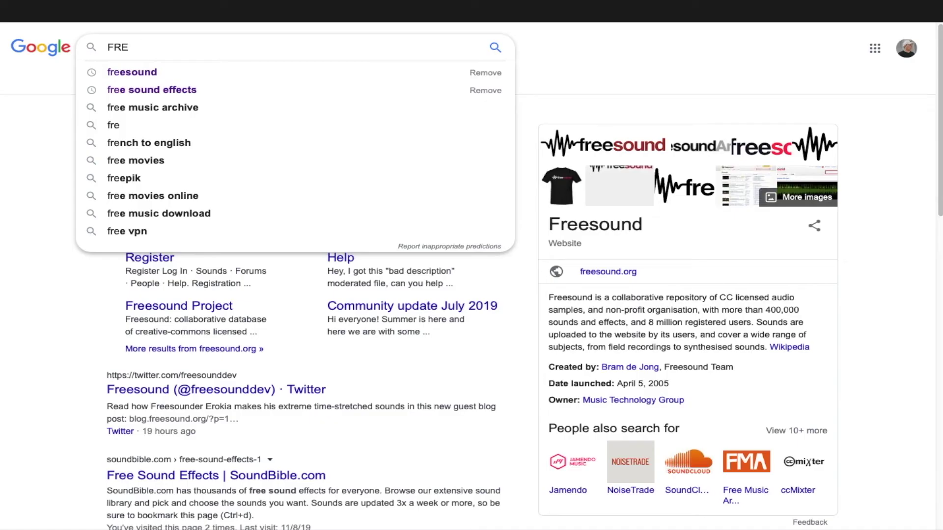
- Open the Freesound website and search it for POP UP sounds
{"action": "type", "text": "esound"}
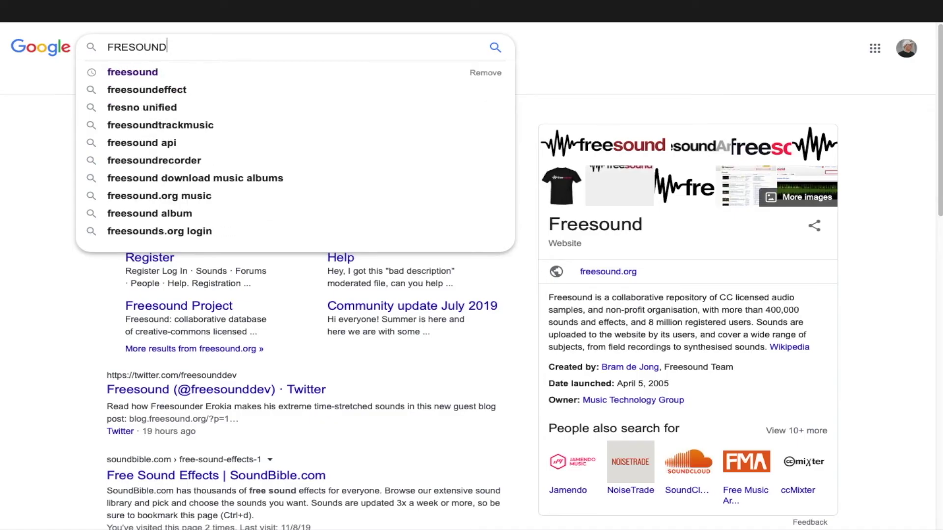
{"action": "key", "text": "Return"}
{"action": "left_click", "coordinate": [179, 147]}
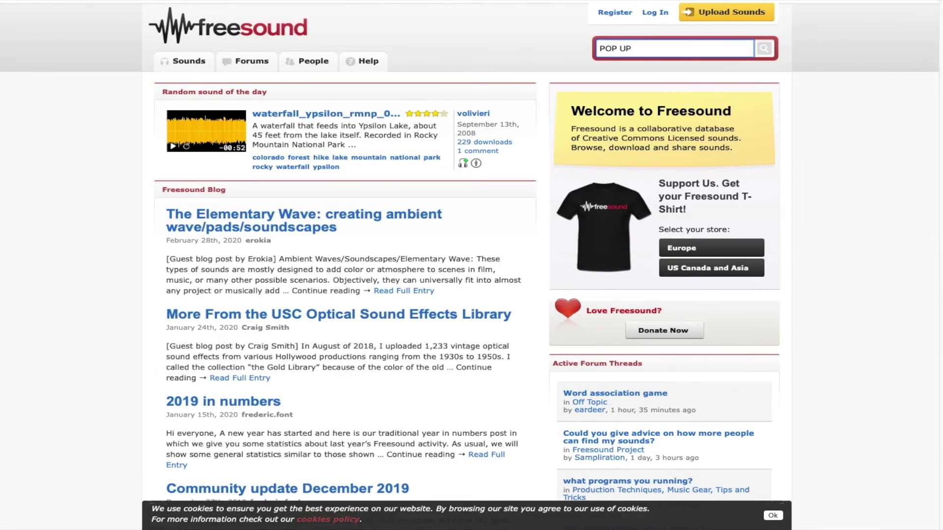
{"action": "key", "text": "Return"}
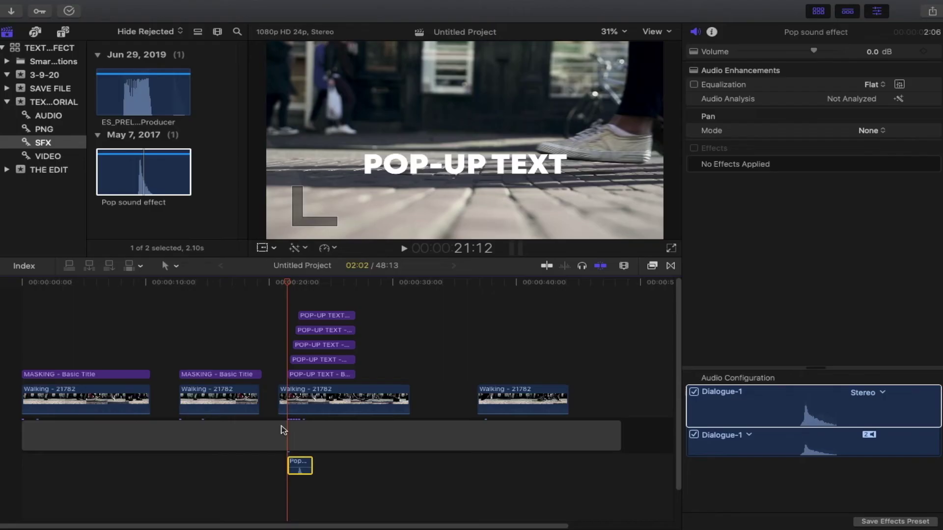
- Zoom the timeline in and align the Pop sound with the first title's start
{"action": "left_click", "coordinate": [624, 267]}
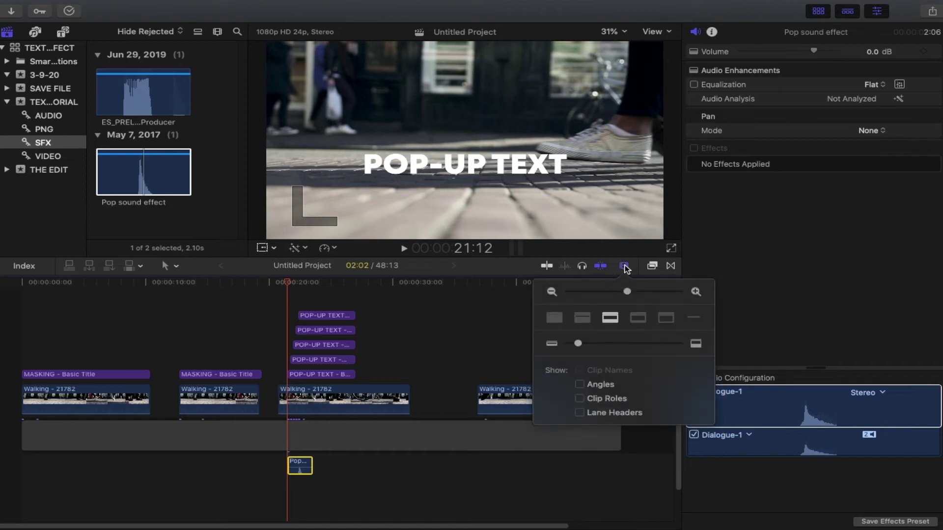
{"action": "left_click", "coordinate": [697, 293]}
{"action": "left_click", "coordinate": [697, 293]}
{"action": "left_click_drag", "start_coordinate": [321, 461], "coordinate": [273, 461]}
- Duplicate the Pop clip into stacked copies and shift each to its title's start
{"action": "left_click", "coordinate": [297, 362]}
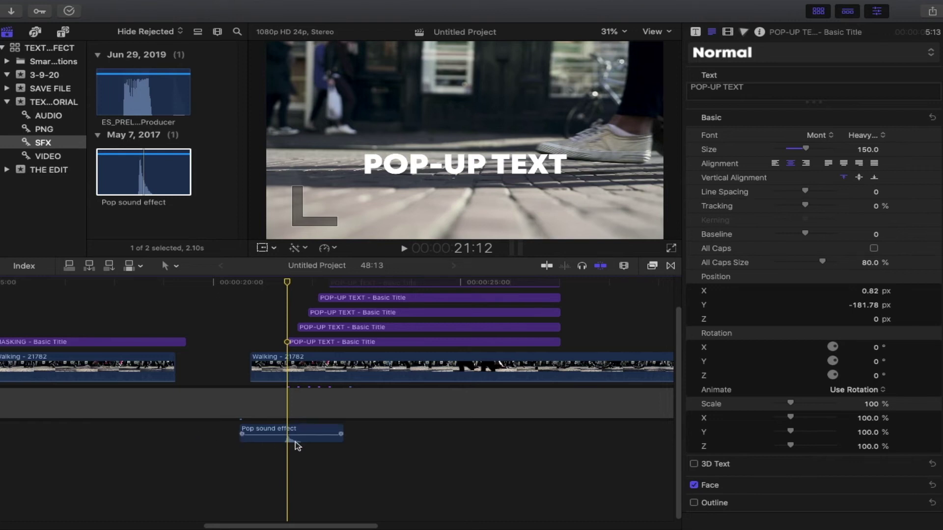
{"action": "mouse_move", "coordinate": [275, 428]}
{"action": "left_click_drag", "start_coordinate": [302, 432], "coordinate": [304, 501]}
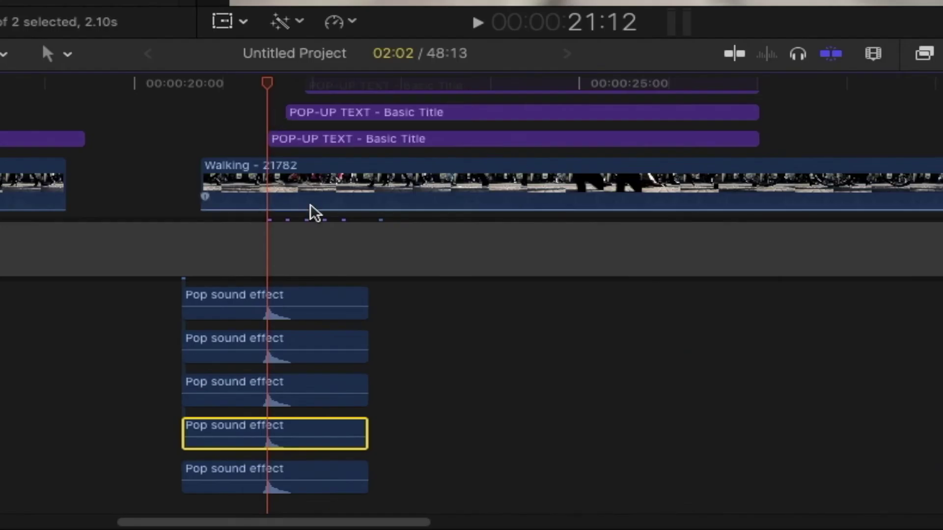
{"action": "scroll", "coordinate": [322, 364], "scroll_direction": "down", "scroll_amount": 1}
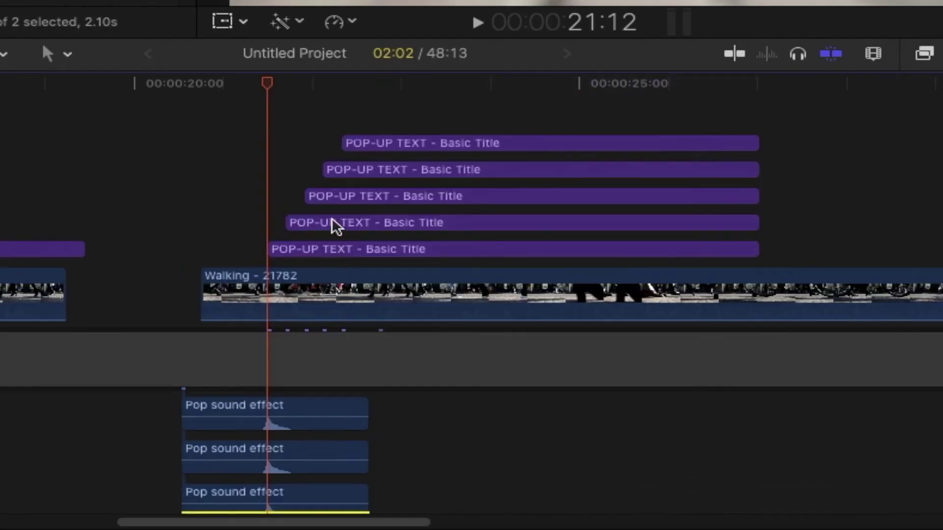
{"action": "scroll", "coordinate": [334, 226], "scroll_direction": "down", "scroll_amount": 1}
{"action": "left_click", "coordinate": [288, 191]}
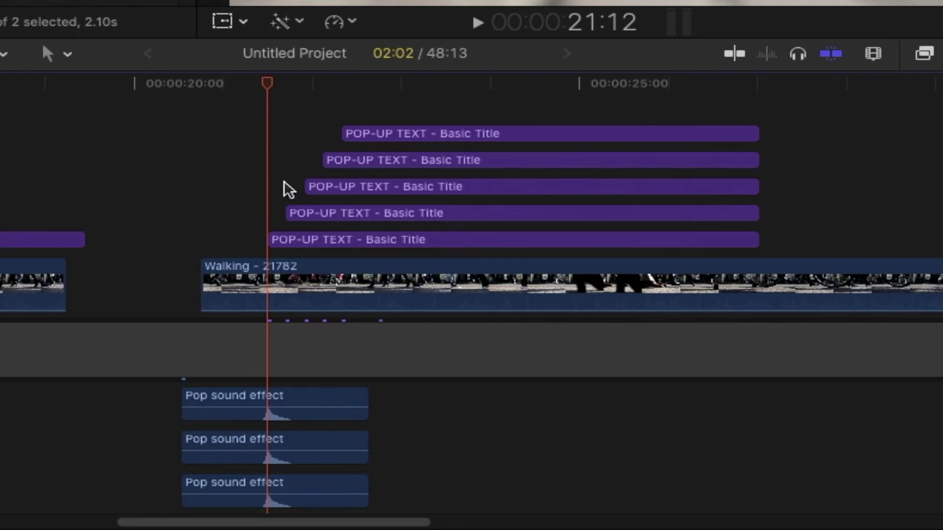
{"action": "left_click_drag", "start_coordinate": [269, 446], "coordinate": [283, 447]}
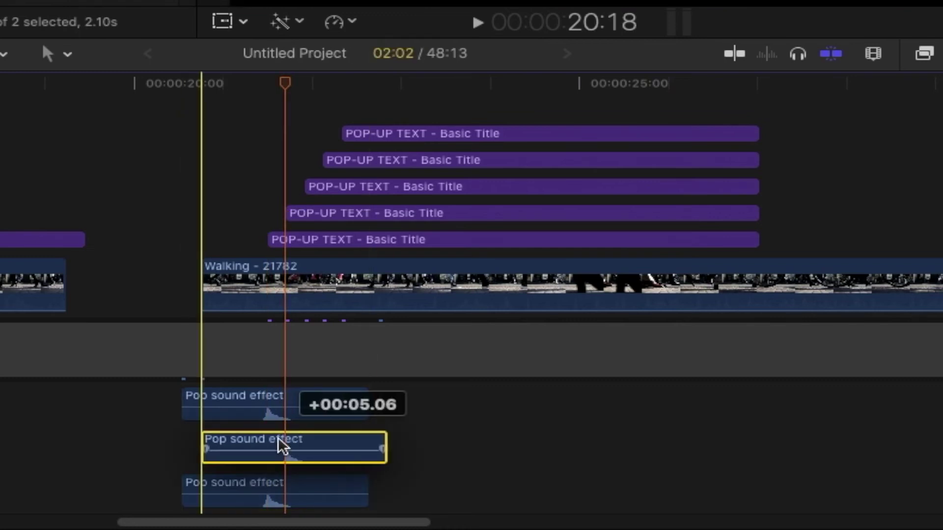
{"action": "left_click", "coordinate": [302, 151]}
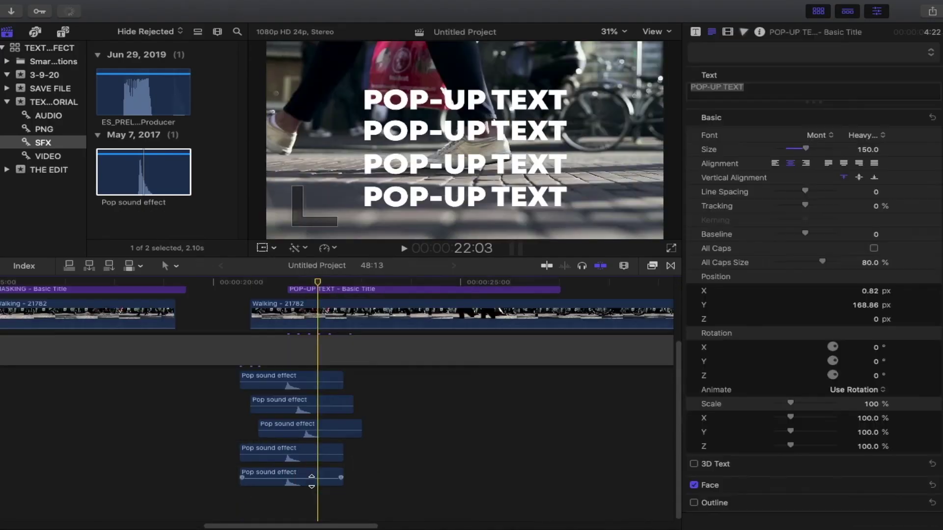
{"action": "left_click_drag", "start_coordinate": [309, 488], "coordinate": [338, 478]}
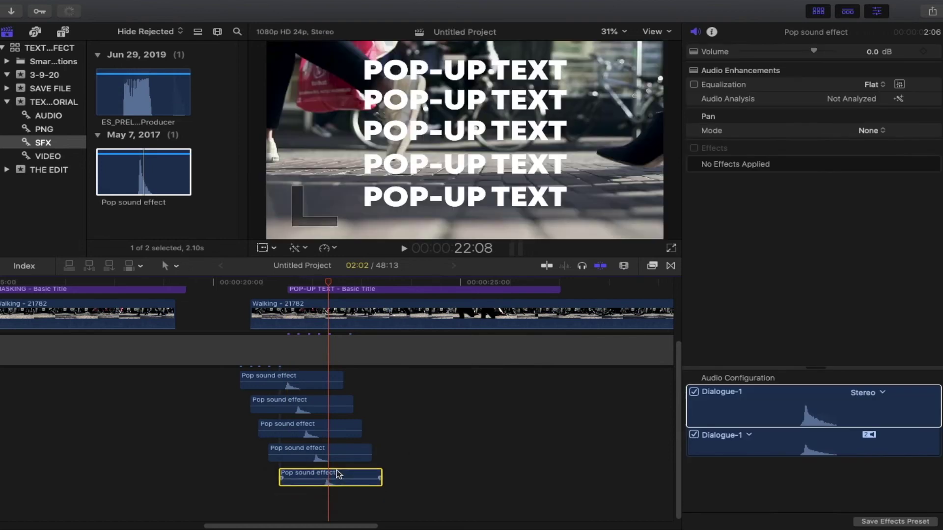
{"action": "scroll", "coordinate": [338, 471], "scroll_direction": "up", "scroll_amount": 3}
{"action": "left_click_drag", "start_coordinate": [251, 399], "coordinate": [241, 399]}
- Play back the POP-UP TEXT titles with their staggered pops
{"action": "left_click_drag", "start_coordinate": [329, 289], "coordinate": [316, 289]}
{"action": "key", "text": "shift+slash"}
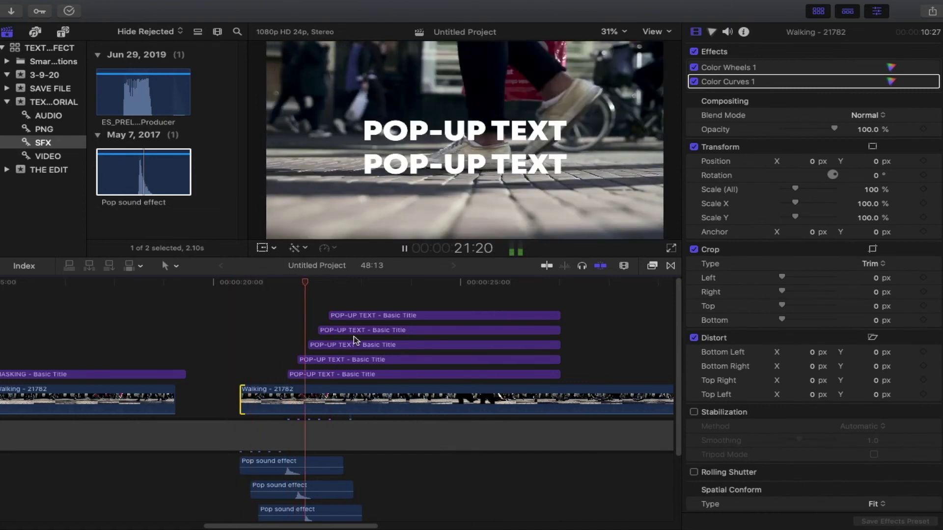
{"action": "left_click_drag", "start_coordinate": [259, 526], "coordinate": [301, 526]}
- Add a Basic Title at the start of the second Walking clip
{"action": "scroll", "coordinate": [201, 364], "scroll_direction": "down", "scroll_amount": 3}
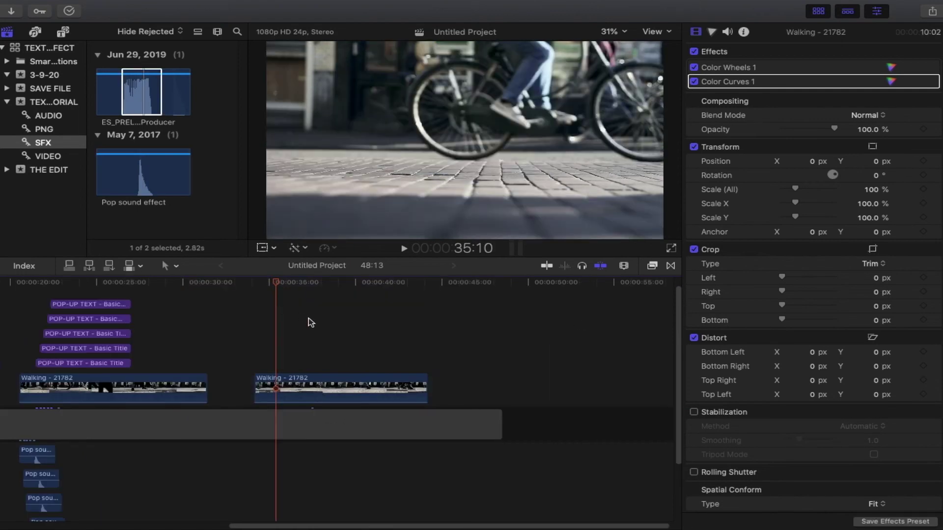
{"action": "left_click_drag", "start_coordinate": [278, 285], "coordinate": [254, 290]}
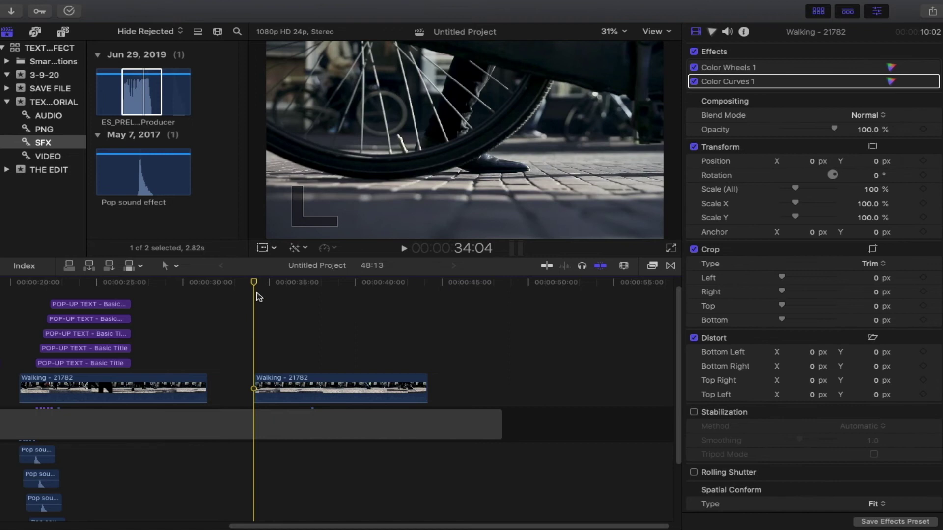
{"action": "key", "text": "ctrl+t"}
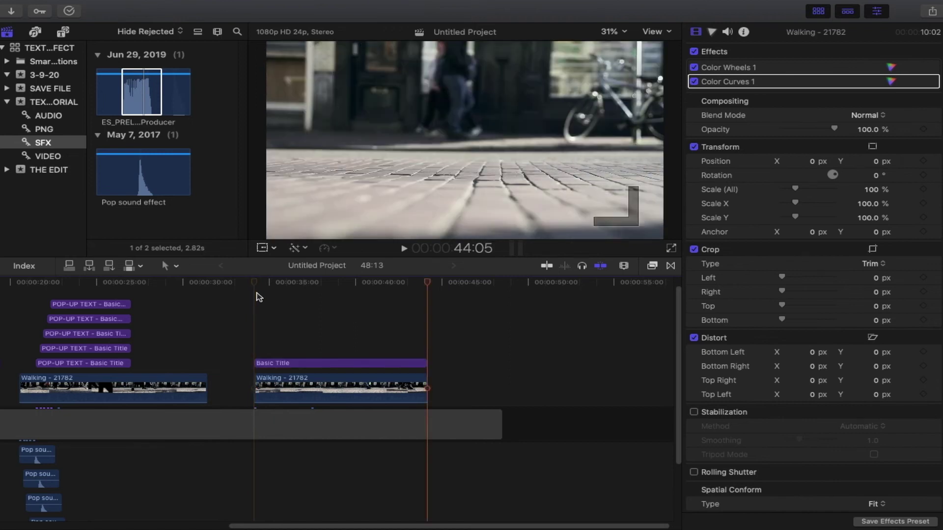
- Change the new title's text to THE GLITCH at size 160
{"action": "left_click", "coordinate": [308, 363]}
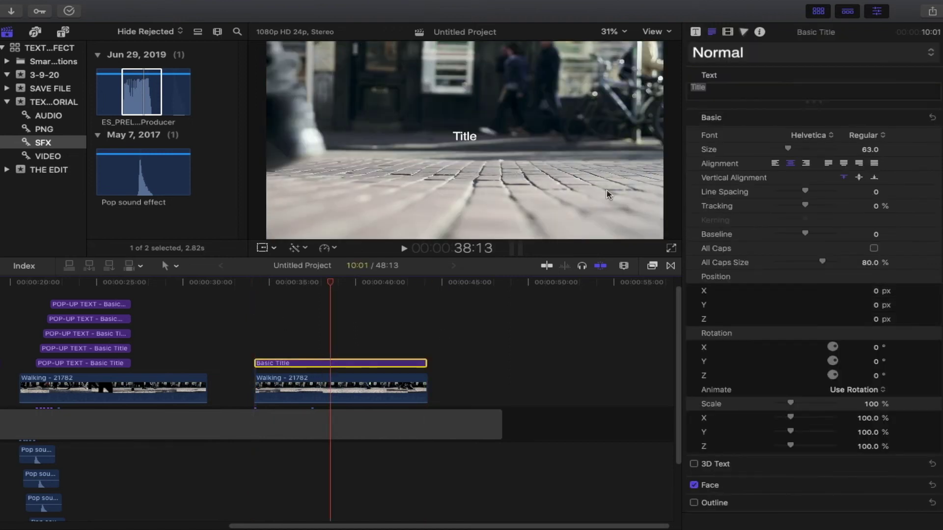
{"action": "double_click", "coordinate": [711, 89]}
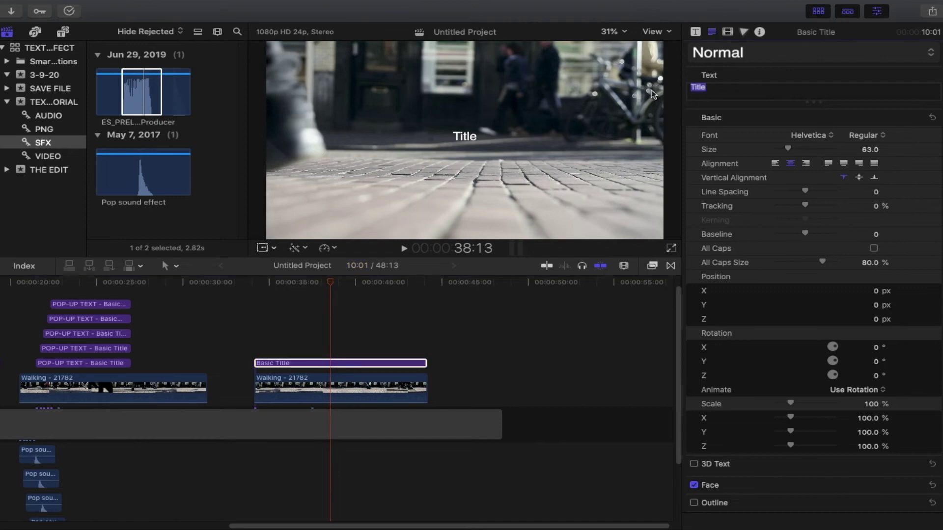
{"action": "type", "text": "THE GLITCH"}
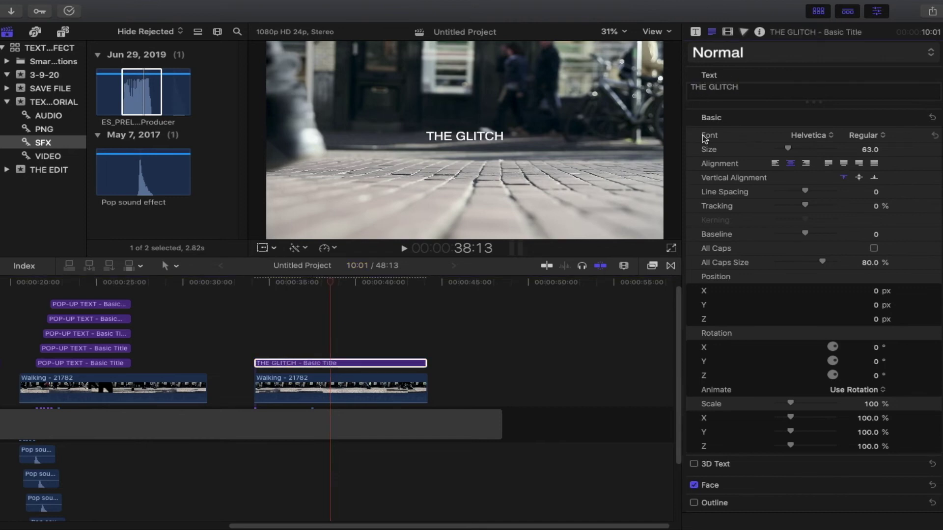
{"action": "key", "text": "Return"}
{"action": "left_click", "coordinate": [871, 149]}
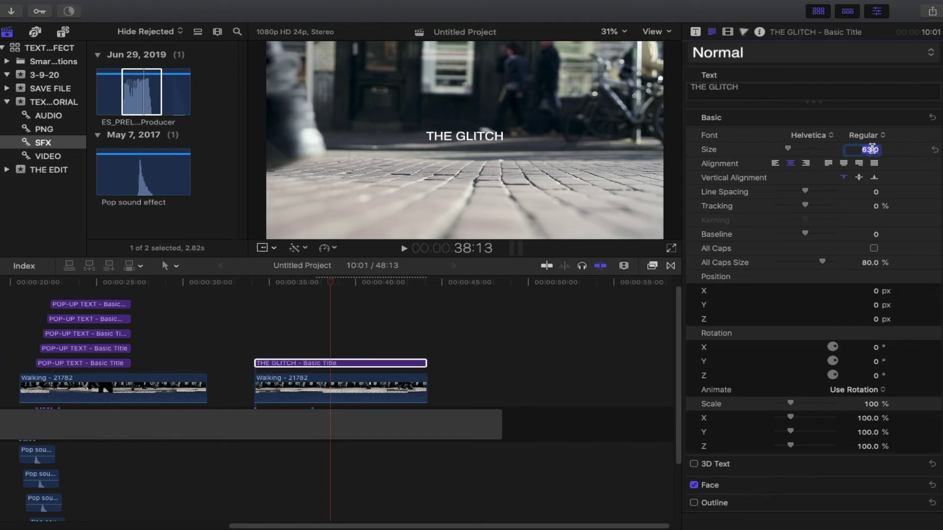
{"action": "type", "text": "160"}
{"action": "key", "text": "Return"}
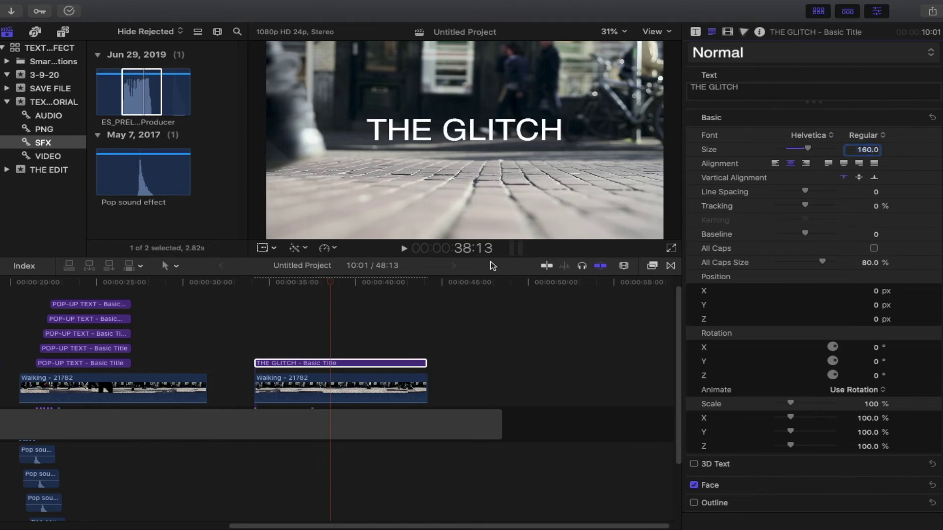
{"action": "left_click", "coordinate": [324, 284]}
{"action": "left_click_drag", "start_coordinate": [320, 287], "coordinate": [340, 293]}
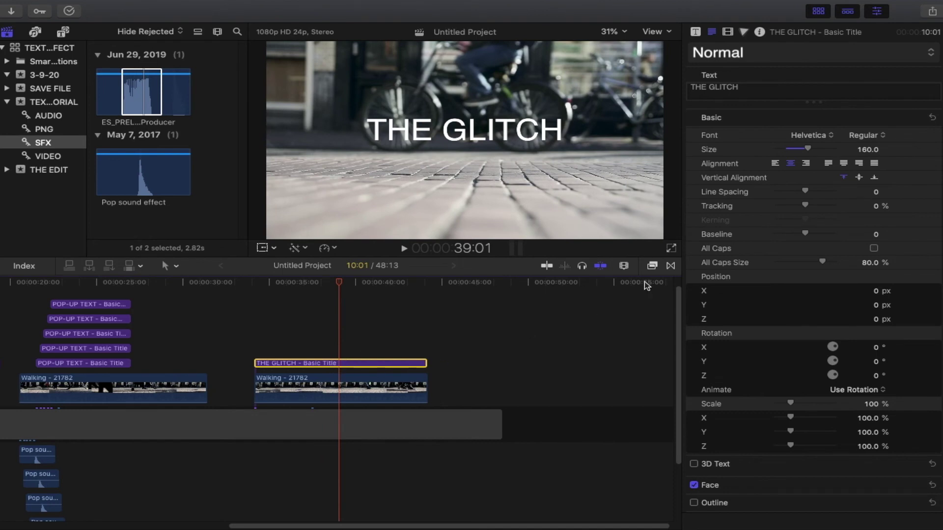
- Apply the Bad TV effect to THE GLITCH title
{"action": "left_click", "coordinate": [652, 266]}
{"action": "left_click", "coordinate": [575, 521]}
{"action": "type", "text": "BAD"}
{"action": "left_click_drag", "start_coordinate": [584, 330], "coordinate": [332, 364]}
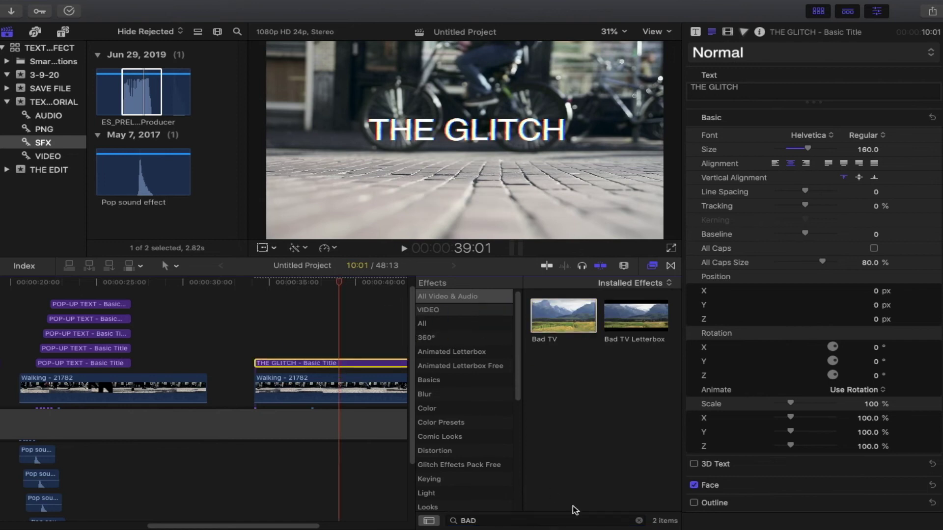
- Search effects for PRIS, apply Prism to THE GLITCH title, and close the Effects browser
{"action": "left_click", "coordinate": [639, 522]}
{"action": "type", "text": "PRIS"}
{"action": "left_click_drag", "start_coordinate": [563, 315], "coordinate": [328, 364]}
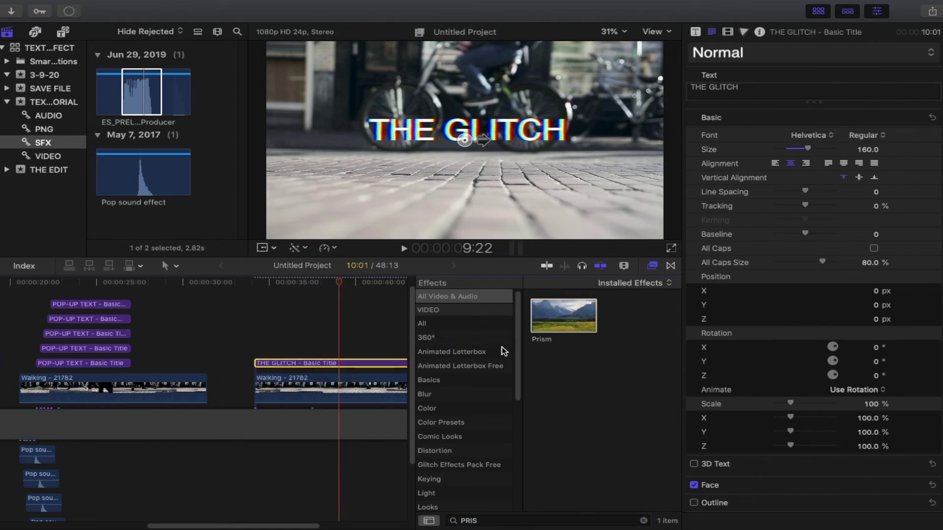
{"action": "left_click", "coordinate": [652, 266]}
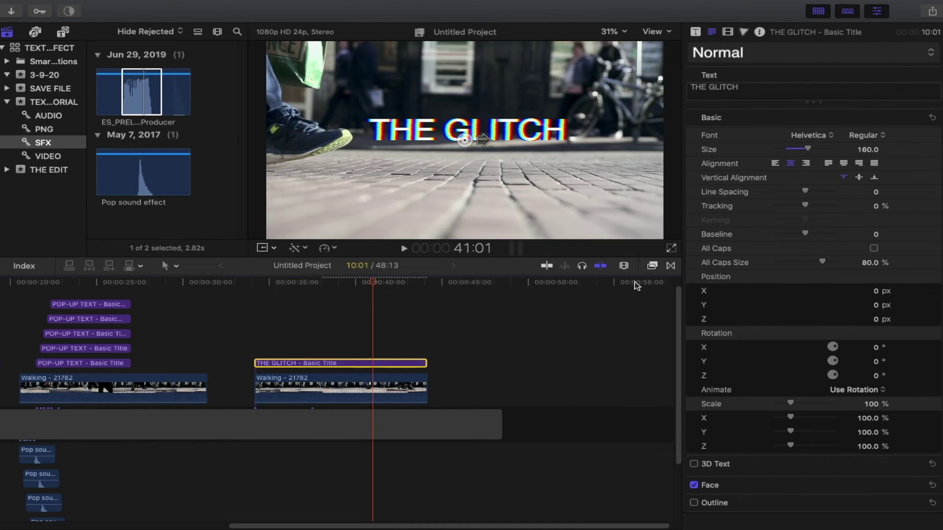
- Zoom the timeline in near THE GLITCH title's start and switch to the Blade tool
{"action": "left_click", "coordinate": [624, 266]}
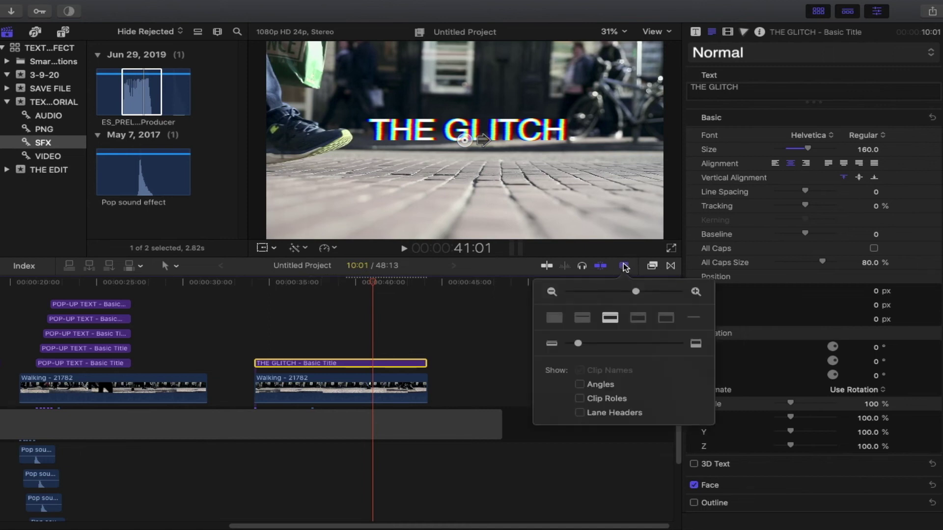
{"action": "left_click", "coordinate": [696, 293]}
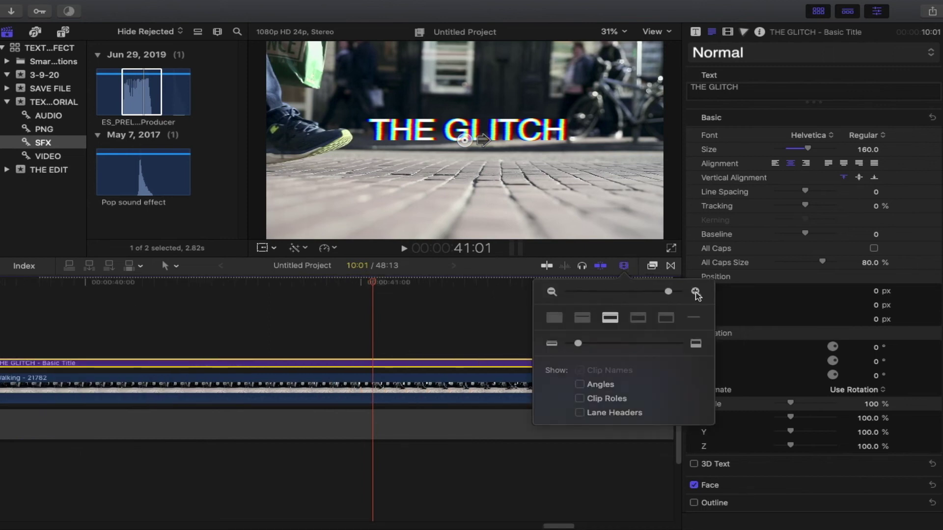
{"action": "left_click", "coordinate": [696, 293]}
{"action": "left_click", "coordinate": [96, 283]}
{"action": "left_click", "coordinate": [57, 311]}
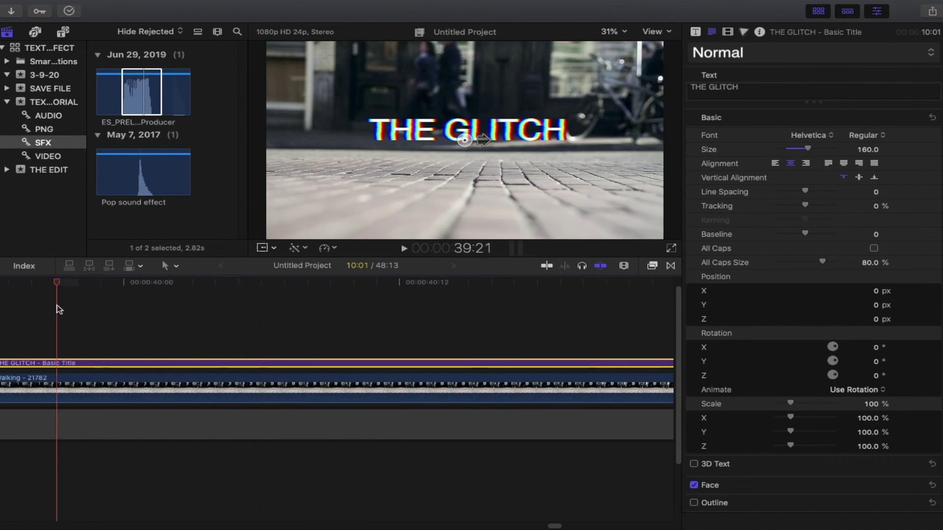
{"action": "key", "text": "b"}
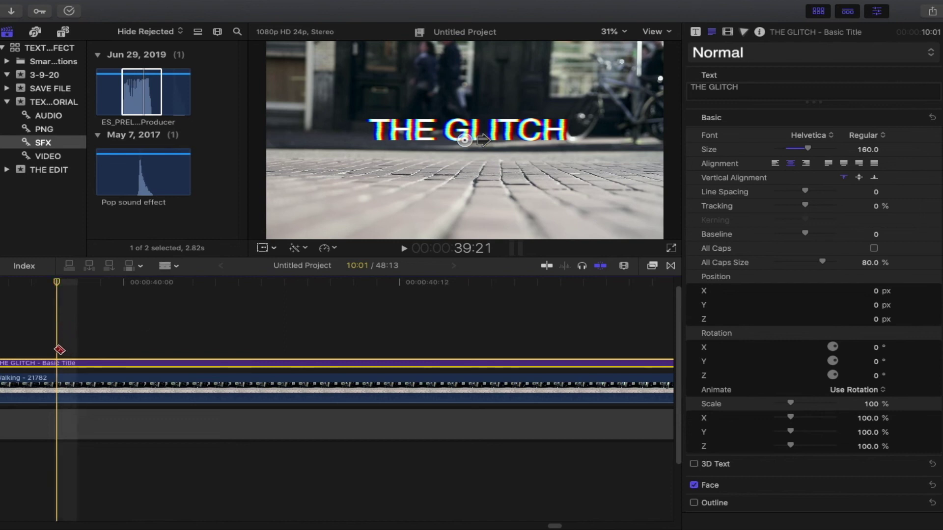
{"action": "left_click_drag", "start_coordinate": [57, 283], "coordinate": [24, 289]}
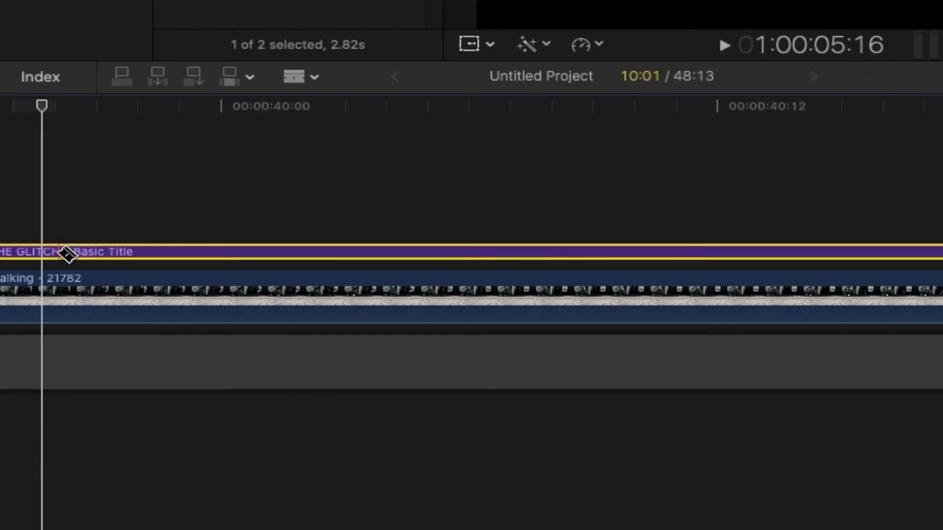
- Blade THE GLITCH title into a run of short pieces near its start
{"action": "left_click", "coordinate": [32, 363]}
{"action": "left_click", "coordinate": [54, 363]}
{"action": "left_click", "coordinate": [78, 363]}
{"action": "left_click", "coordinate": [101, 363]}
{"action": "left_click", "coordinate": [221, 252]}
{"action": "left_click", "coordinate": [263, 251]}
{"action": "left_click", "coordinate": [304, 251]}
{"action": "left_click", "coordinate": [346, 251]}
{"action": "left_click", "coordinate": [388, 252]}
{"action": "left_click", "coordinate": [429, 251]}
{"action": "left_click", "coordinate": [471, 251]}
{"action": "left_click", "coordinate": [512, 251]}
{"action": "left_click", "coordinate": [554, 252]}
{"action": "left_click", "coordinate": [596, 251]}
{"action": "left_click", "coordinate": [638, 251]}
{"action": "left_click", "coordinate": [679, 251]}
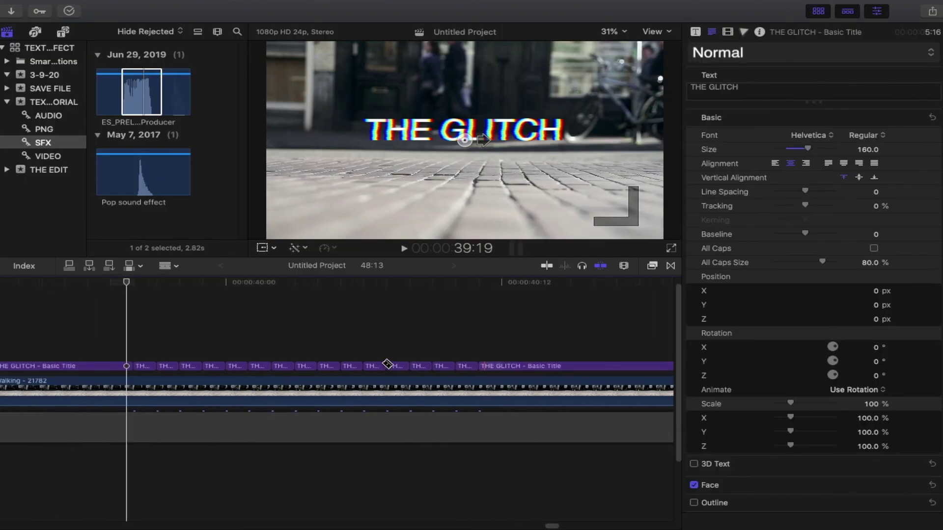
- Delete seven alternating pieces of THE GLITCH title, then zoom the timeline back out
{"action": "key", "text": "a"}
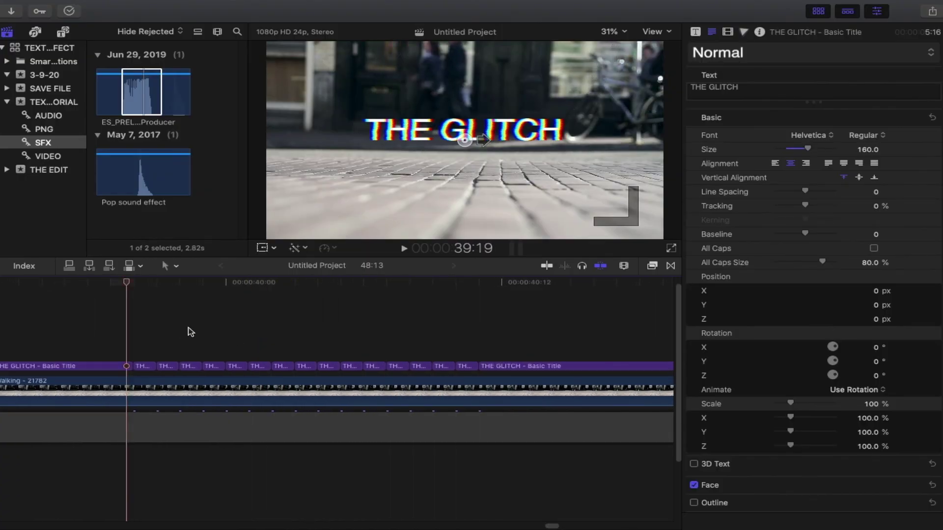
{"action": "left_click", "coordinate": [144, 366]}
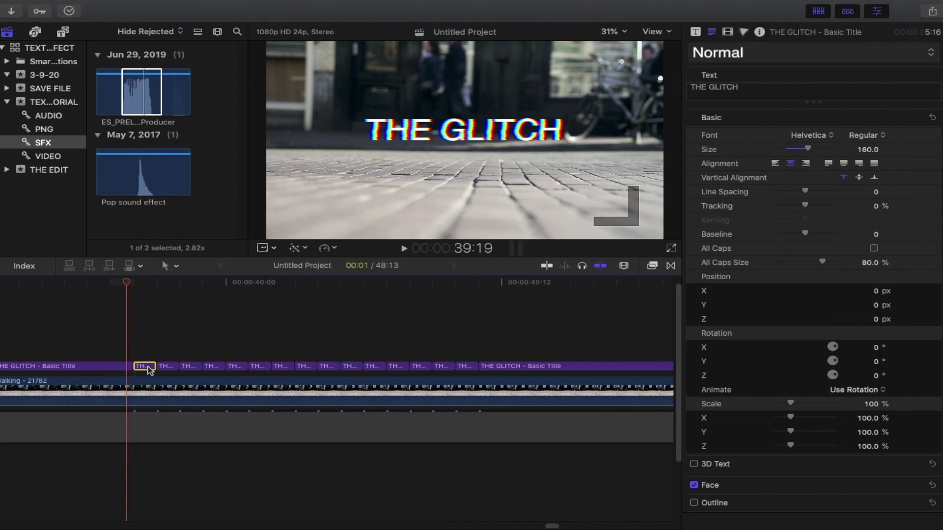
{"action": "left_click", "coordinate": [190, 365], "text": "super"}
{"action": "left_click", "coordinate": [236, 366], "text": "super"}
{"action": "left_click", "coordinate": [282, 365], "text": "super"}
{"action": "left_click", "coordinate": [328, 366], "text": "super"}
{"action": "left_click", "coordinate": [374, 366], "text": "super"}
{"action": "left_click", "coordinate": [420, 366], "text": "super"}
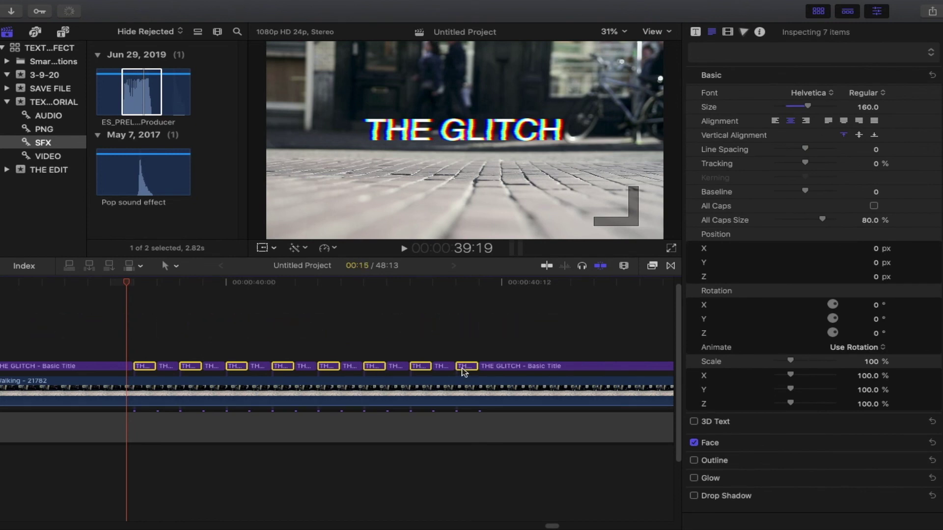
{"action": "key", "text": "Delete"}
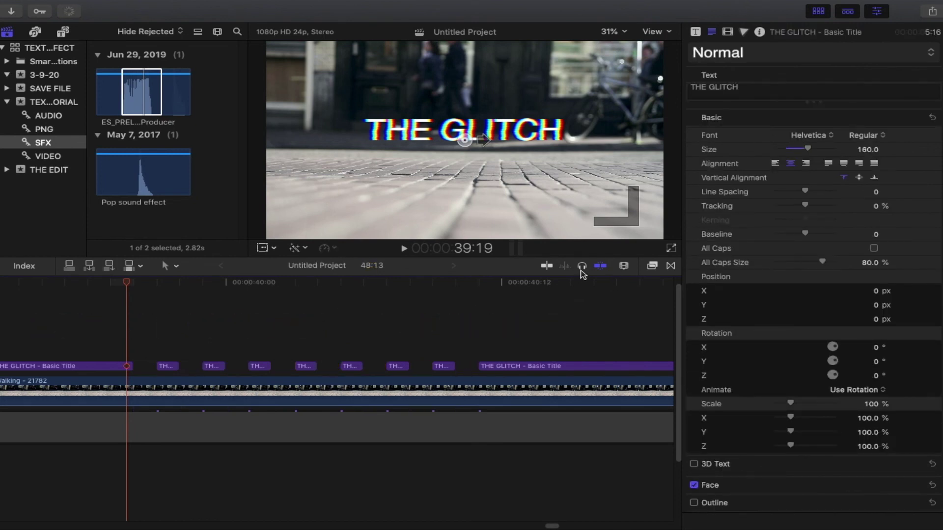
{"action": "left_click", "coordinate": [623, 266]}
{"action": "left_click", "coordinate": [552, 291]}
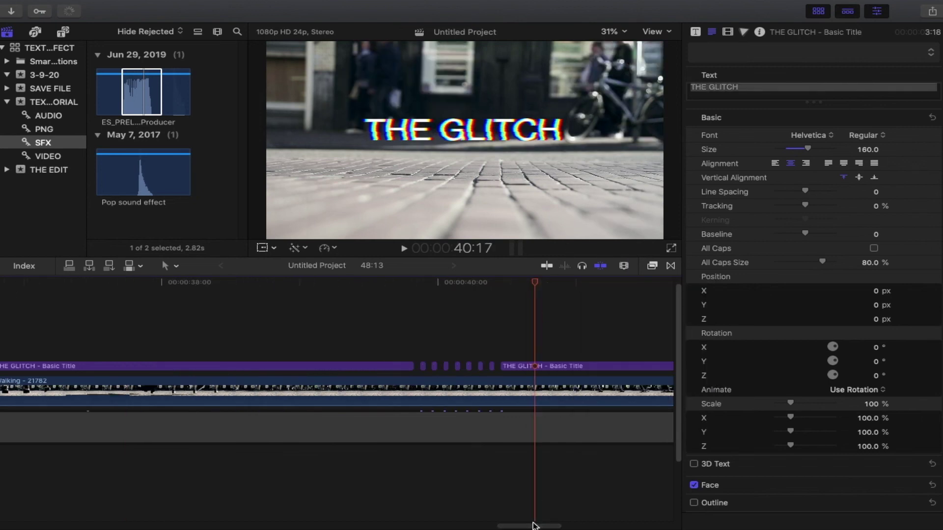
- Drop the ES_PREL SSFX Glitch 5 sound effect under THE GLITCH title's flickering section
{"action": "left_click_drag", "start_coordinate": [158, 97], "coordinate": [378, 458]}
{"action": "scroll", "coordinate": [424, 349], "scroll_direction": "right", "scroll_amount": 5}
{"action": "left_click_drag", "start_coordinate": [448, 292], "coordinate": [298, 302]}
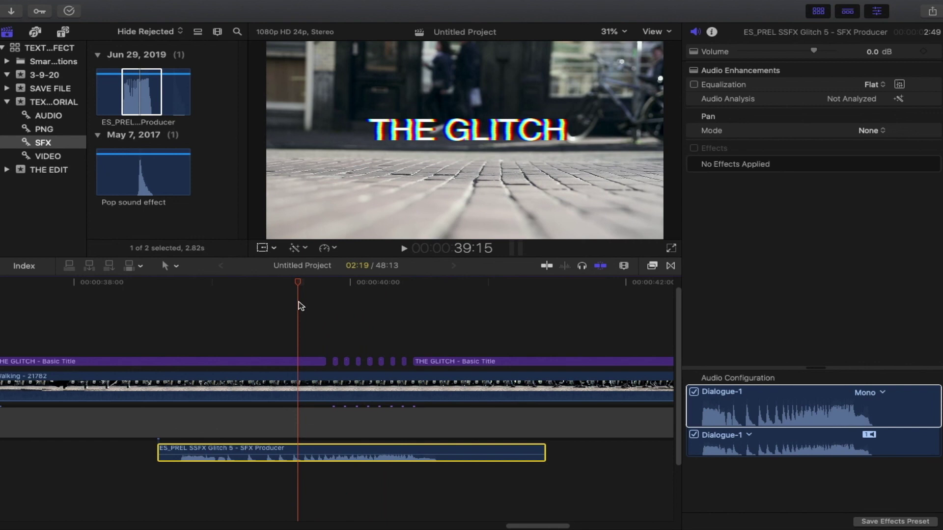
- Play back the glitch sequence with its sound, then nudge the playhead back slightly
{"action": "key", "text": "space"}
{"action": "key", "text": "space"}
{"action": "left_click_drag", "start_coordinate": [526, 521], "coordinate": [542, 525]}
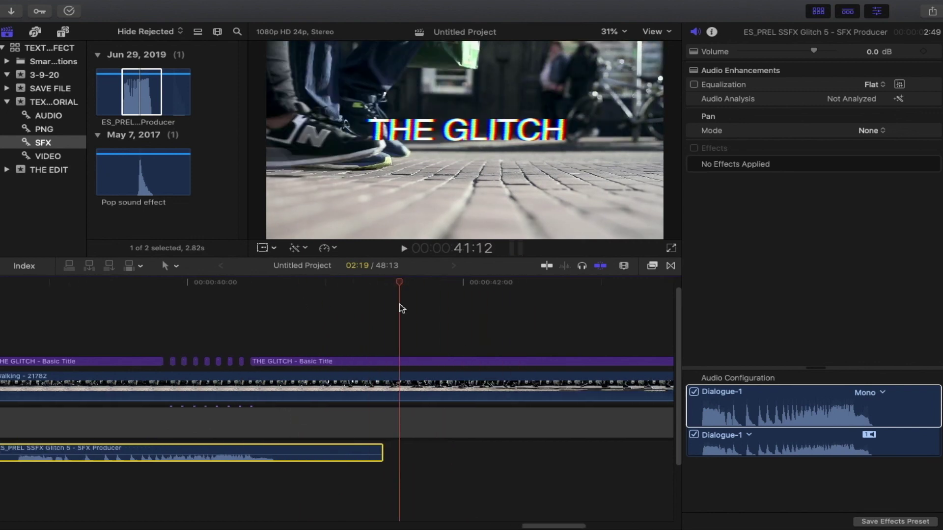
{"action": "left_click_drag", "start_coordinate": [398, 291], "coordinate": [384, 297]}
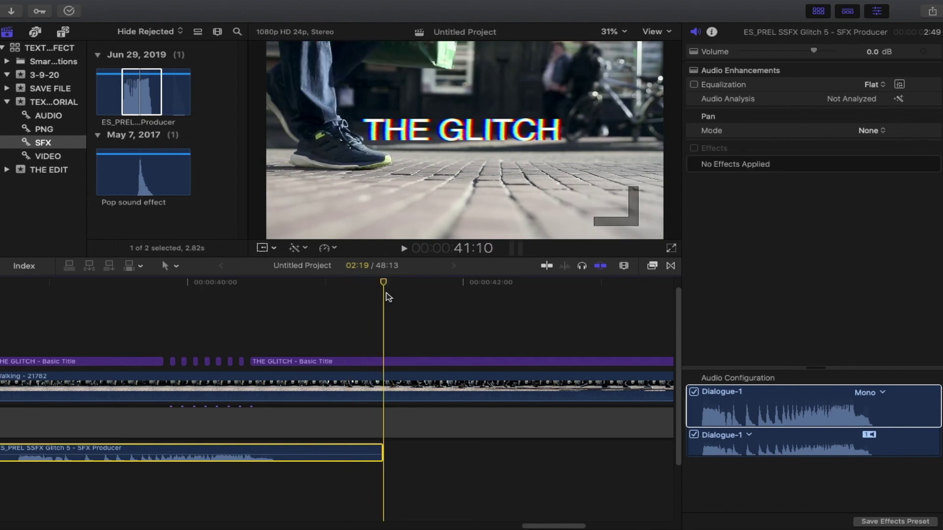